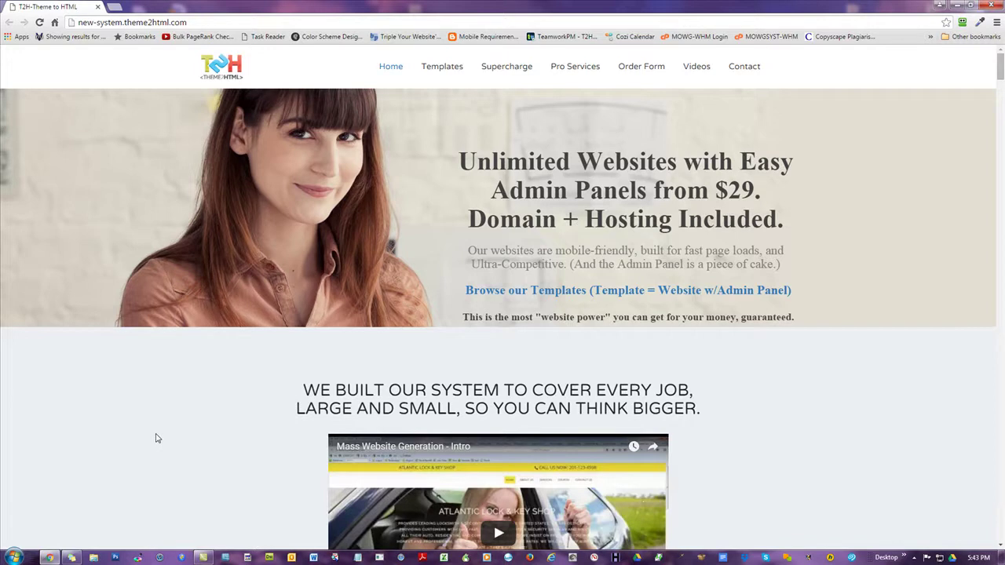
# Step: Look through the theme2html home page, from the main banner to the client results video and back
pyautogui.moveTo(432, 71)
pyautogui.scroll(-1, 200, 342)
pyautogui.scroll(-8, 200, 341)
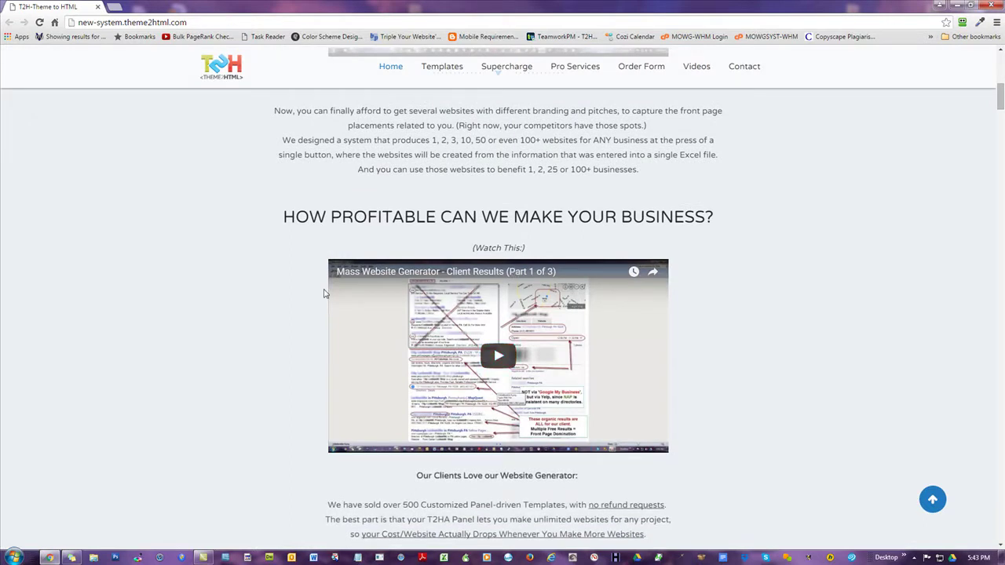
pyautogui.scroll(10, 323, 294)
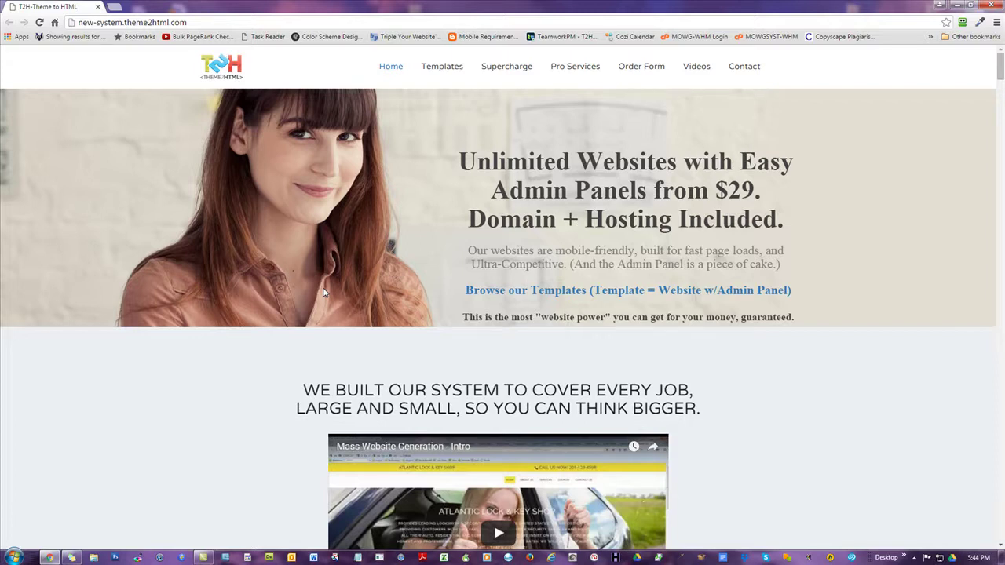
# Step: Open the W3C Markup Validation Service at validator.w3.org in a new browser tab
pyautogui.click(114, 7)
pyautogui.write('val')
pyautogui.press('Return')
pyautogui.click(212, 172)
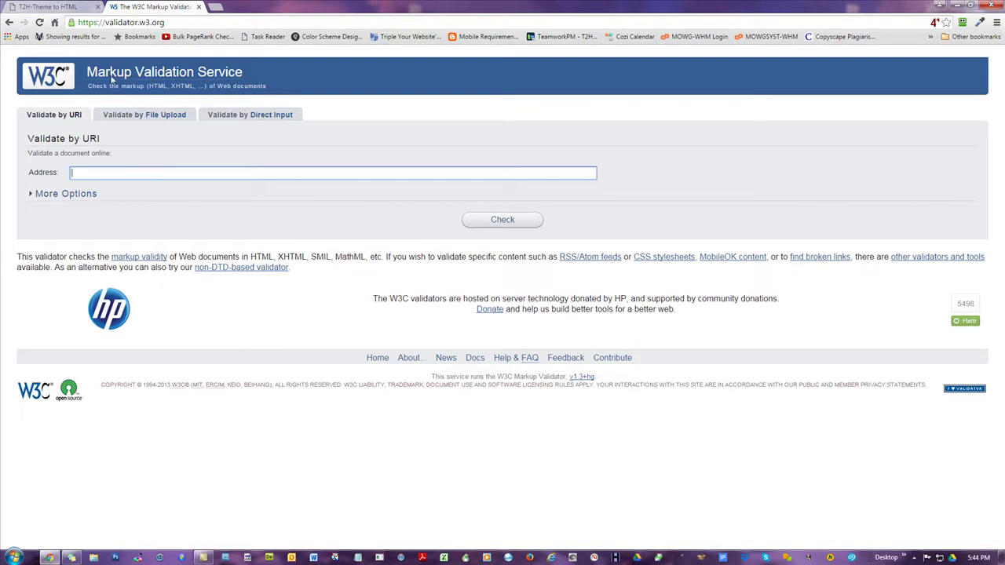
# Step: Open Google's Mobile-Friendly Test page in another new browser tab
pyautogui.hotkey('ctrl', 't')
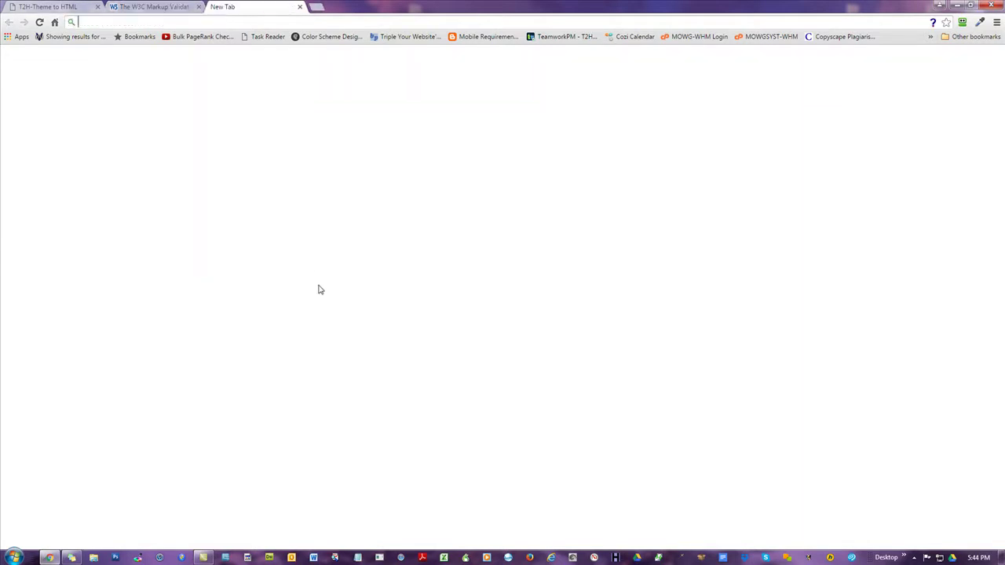
pyautogui.write('google')
pyautogui.press('Return')
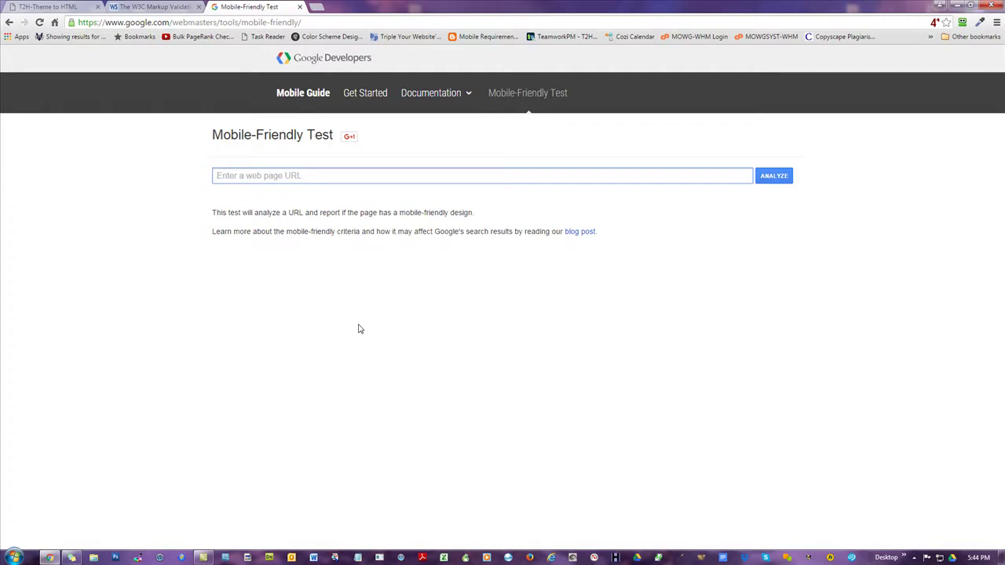
# Step: Search for "page speed test" in a new tab and open Google's PageSpeed Insights page from the results
pyautogui.click(317, 8)
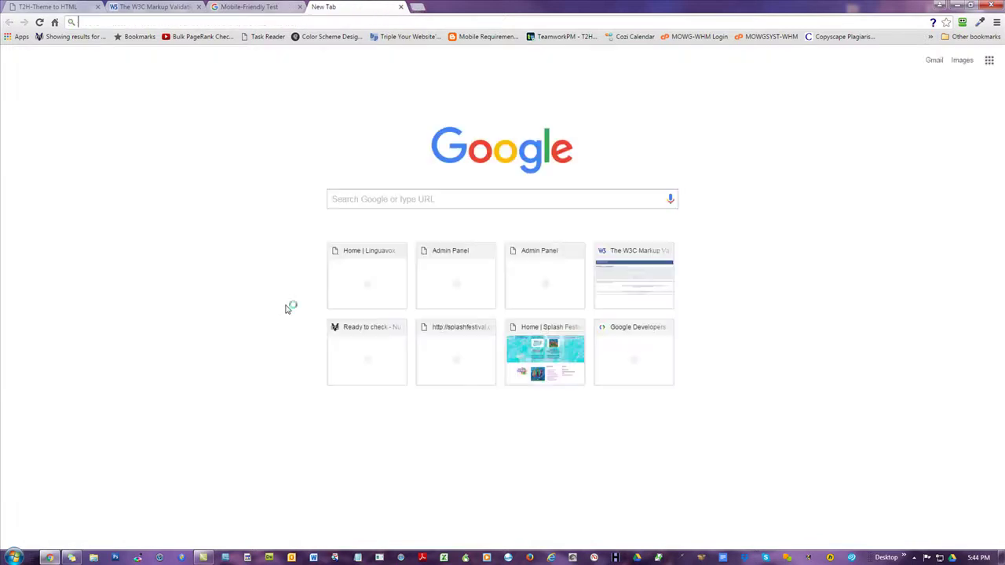
pyautogui.write('page sp')
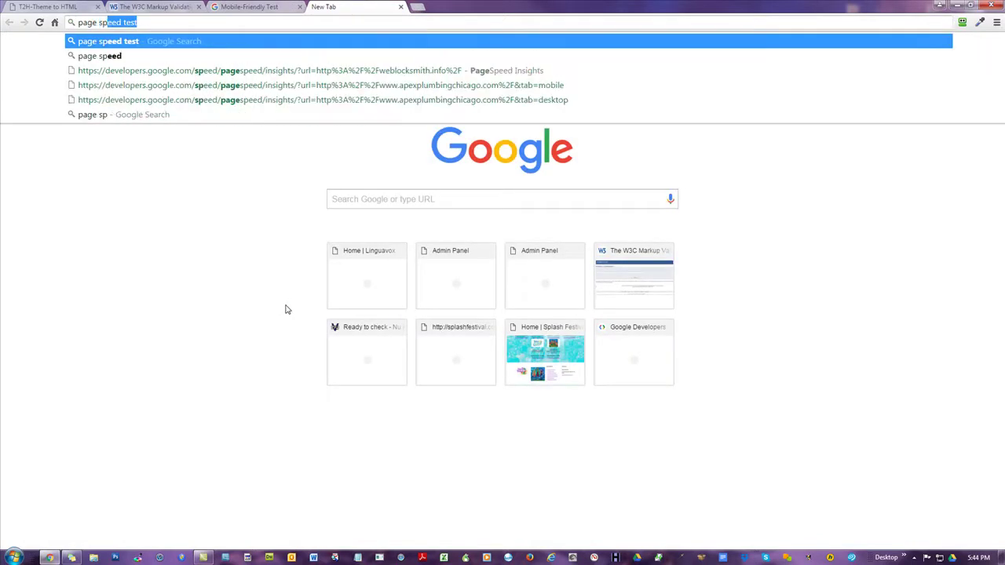
pyautogui.write('eed test')
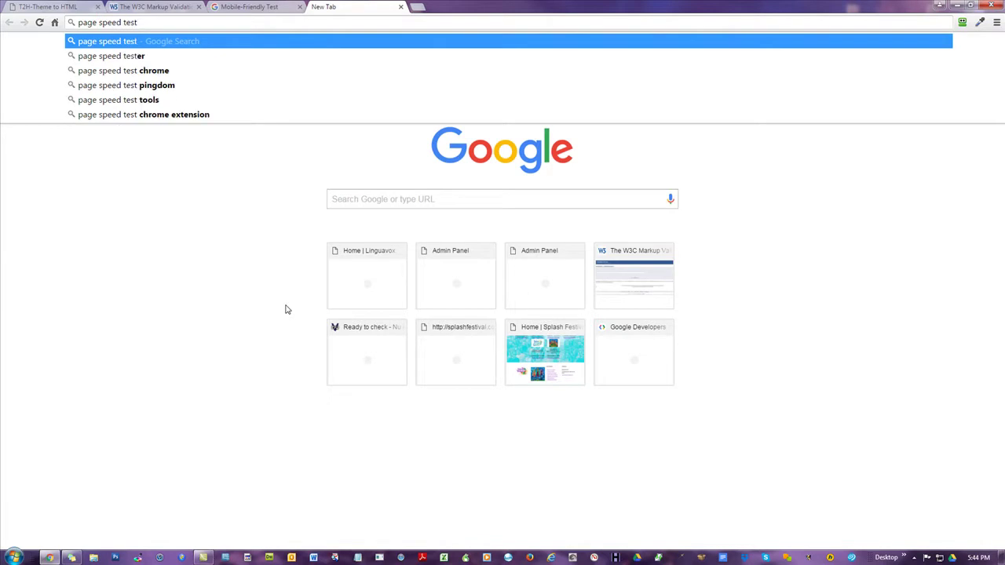
pyautogui.press('Return')
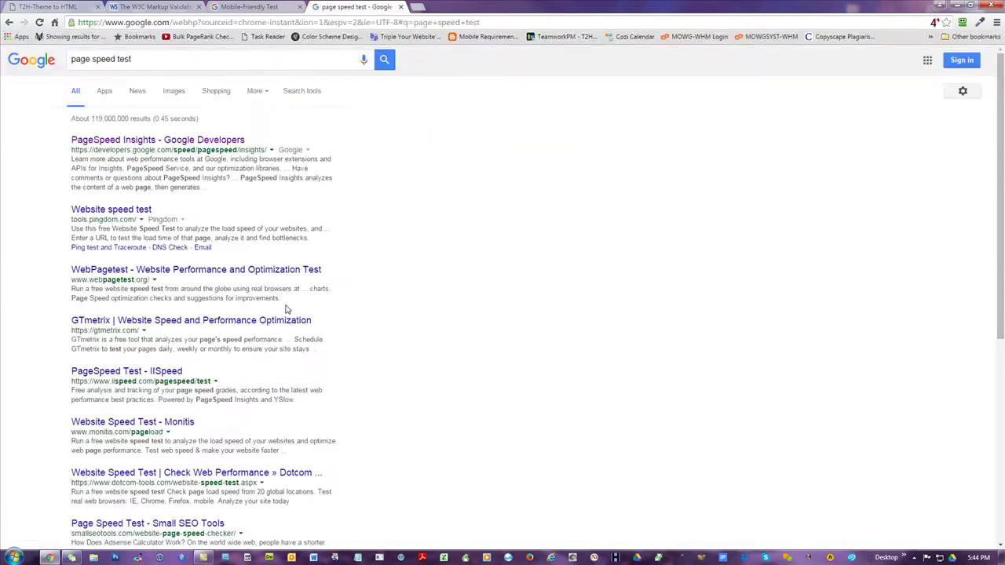
pyautogui.click(134, 142)
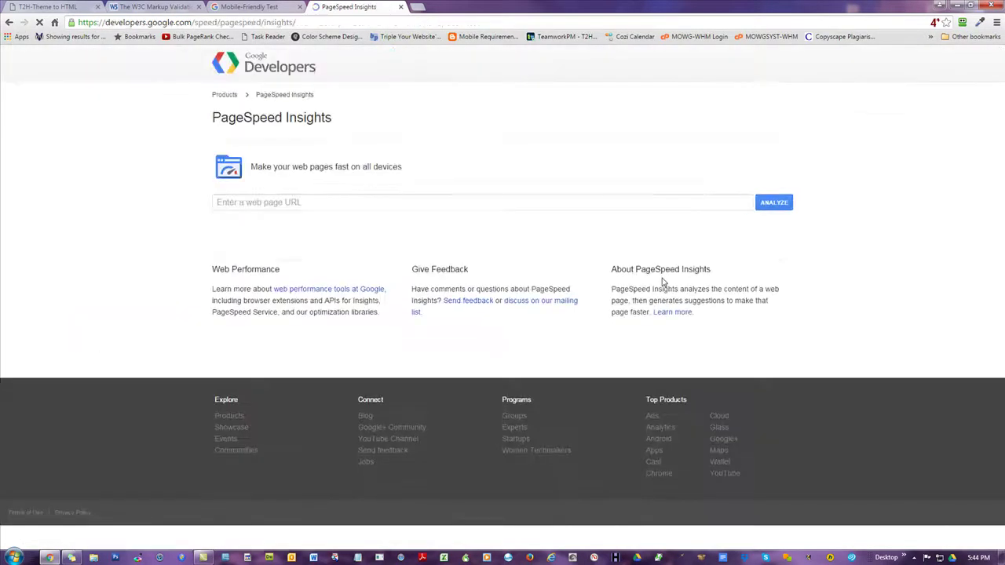
pyautogui.click(311, 206)
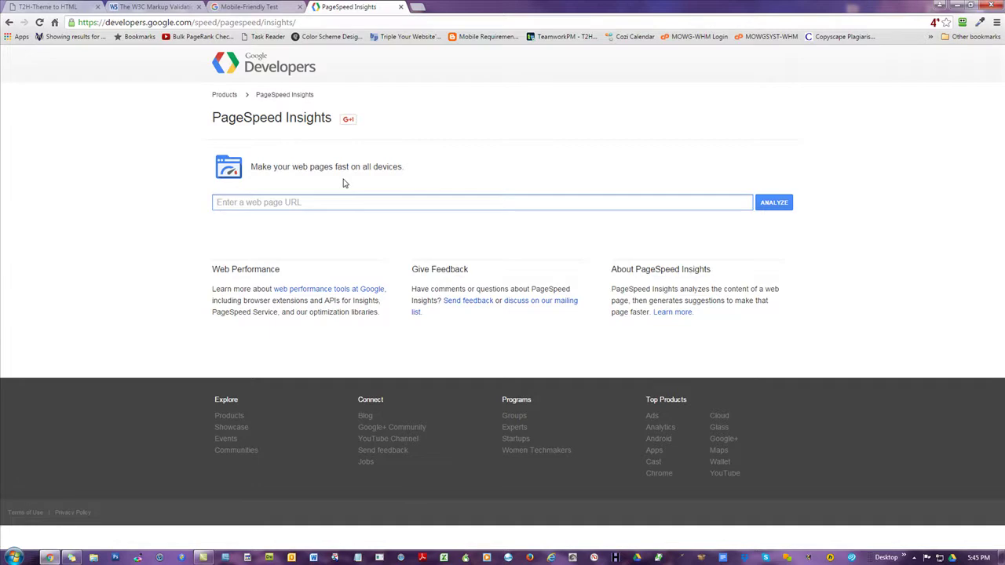
# Step: Review the opened W3C Markup Validation Service, Mobile-Friendly Test and PageSpeed Insights pages in turn
pyautogui.click(151, 6)
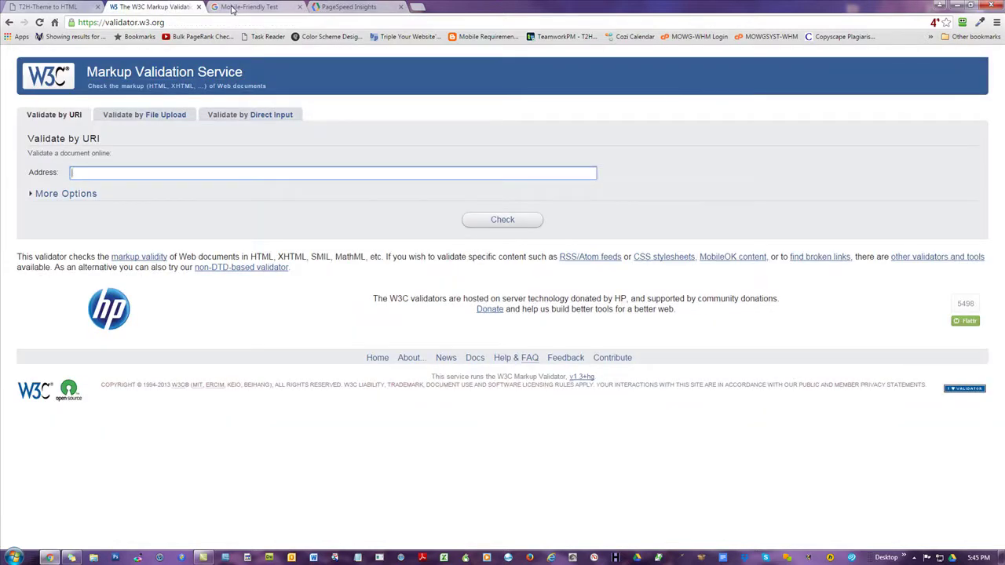
pyautogui.click(231, 8)
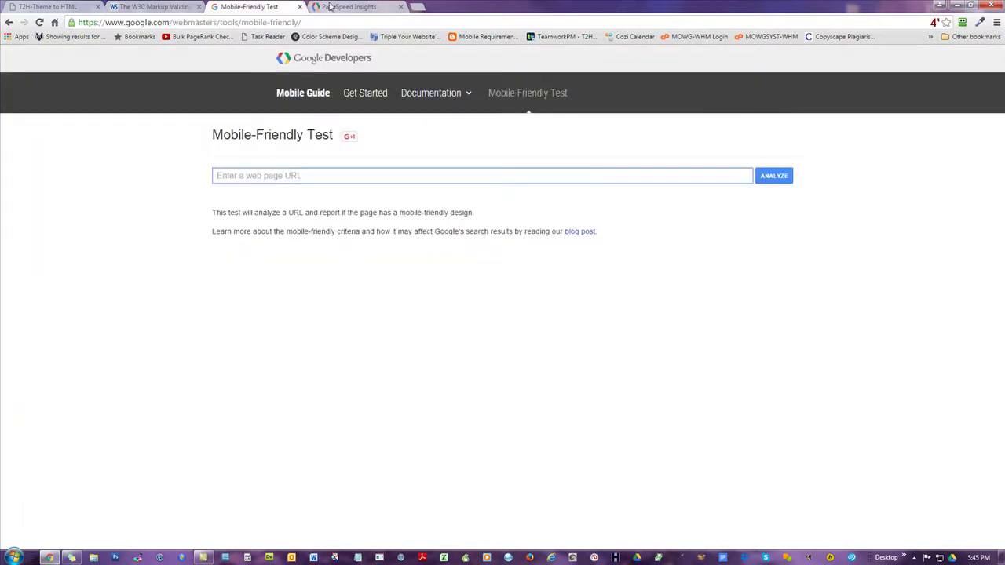
pyautogui.click(331, 6)
pyautogui.click(257, 6)
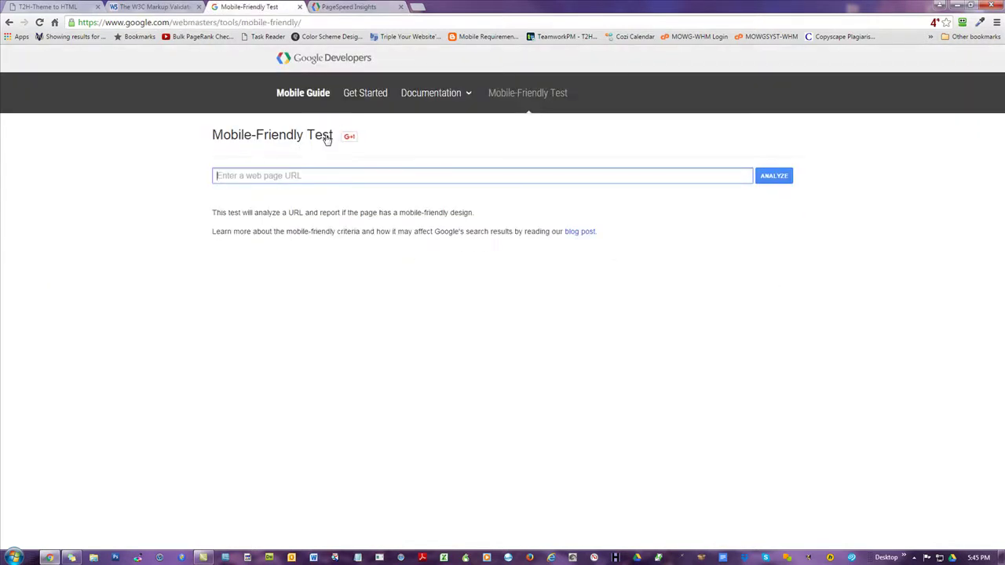
pyautogui.moveTo(193, 139); pyautogui.dragTo(332, 135)
pyautogui.click(275, 306)
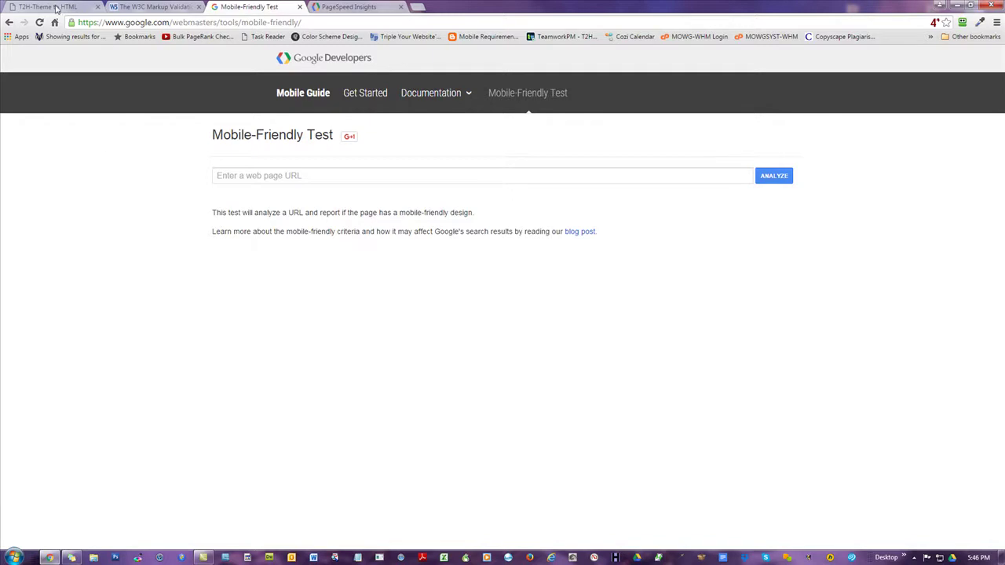
pyautogui.click(133, 7)
pyautogui.click(241, 8)
pyautogui.click(373, 9)
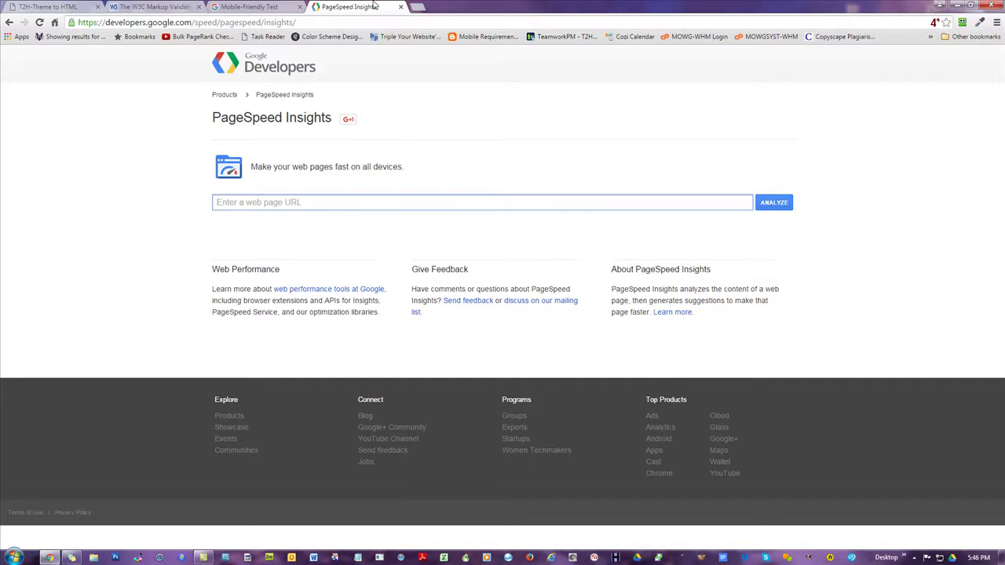
# Step: Search Google for "chicago plumber" in a new browser tab
pyautogui.click(420, 7)
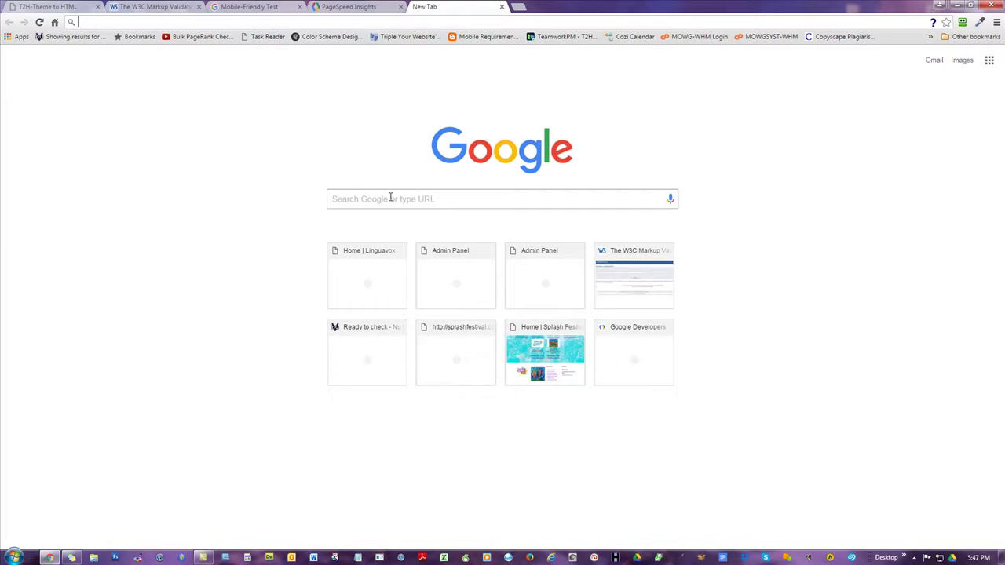
pyautogui.write('chicago plumber')
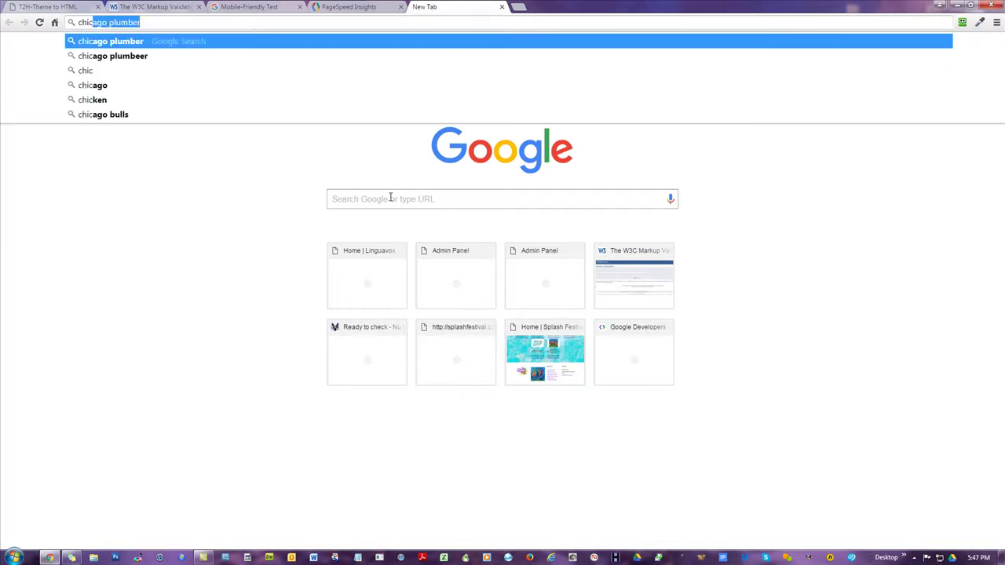
pyautogui.press('Return')
# Step: Open the Apex Plumbing, Baethke Plumbing and Rocket Plumbing results in separate tabs, then close the search results page
pyautogui.scroll(-4, 659, 291)
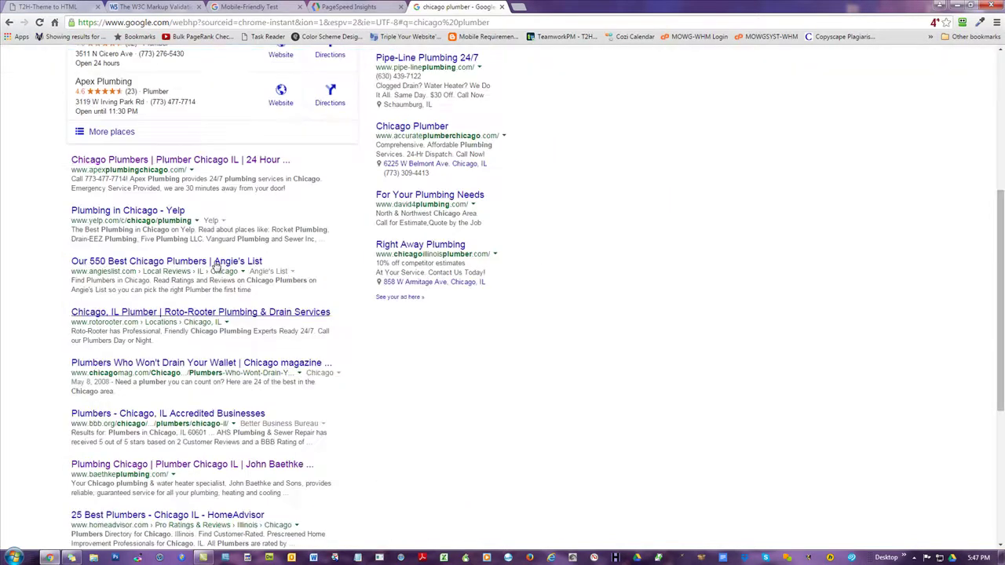
pyautogui.rightClick(188, 162)
pyautogui.click(226, 168)
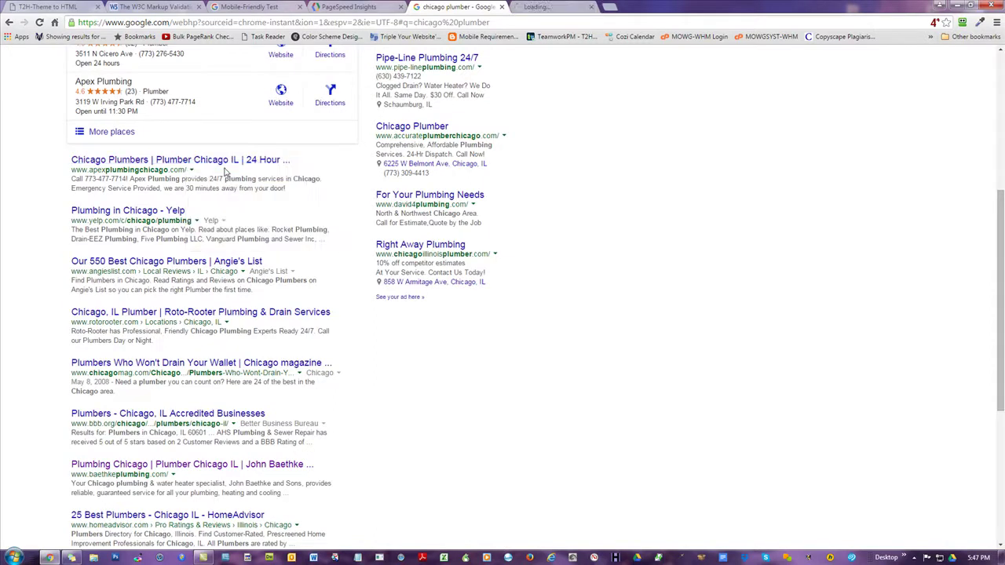
pyautogui.scroll(-2, 570, 321)
pyautogui.rightClick(161, 307)
pyautogui.click(187, 317)
pyautogui.scroll(-2, 305, 296)
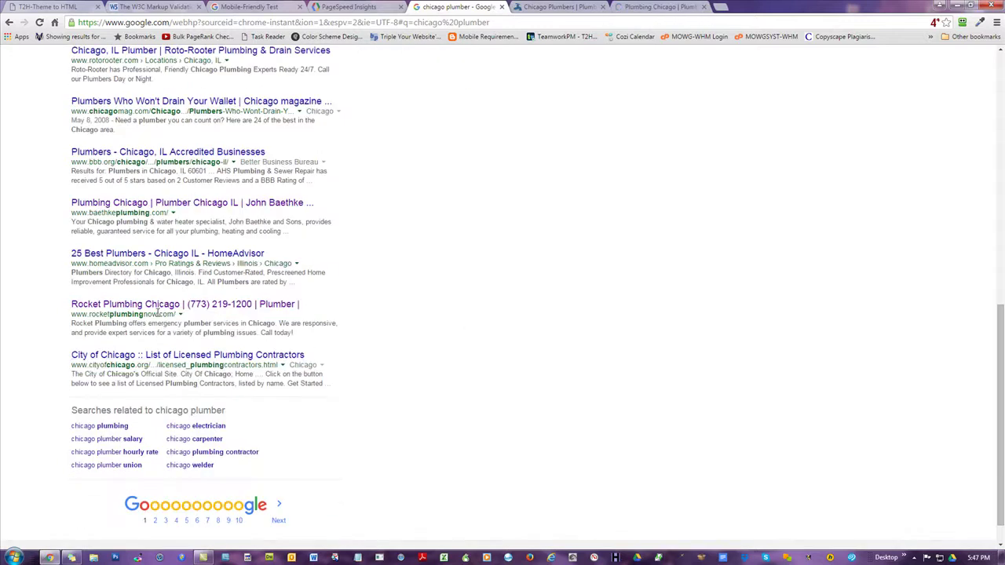
pyautogui.rightClick(182, 308)
pyautogui.click(187, 314)
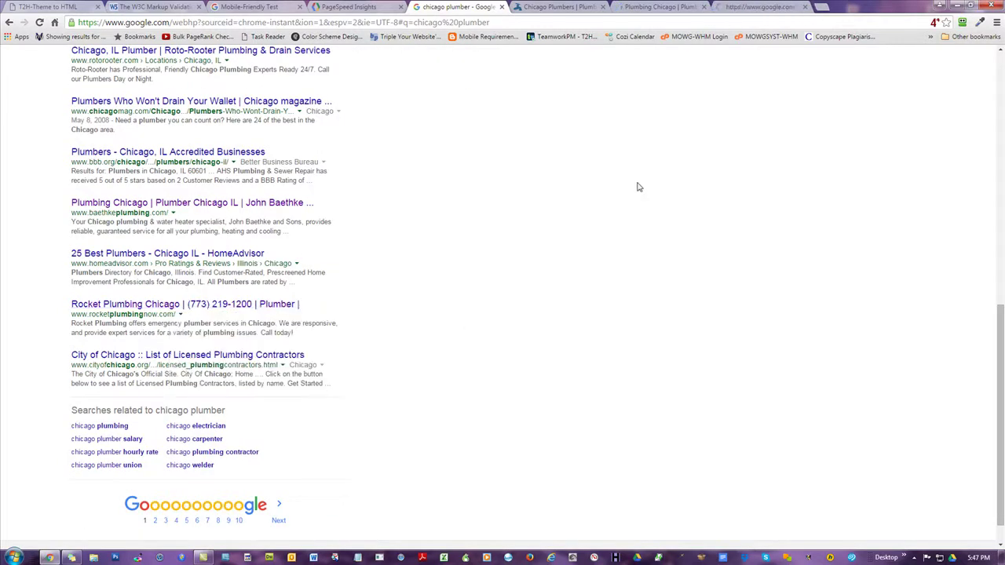
pyautogui.click(503, 7)
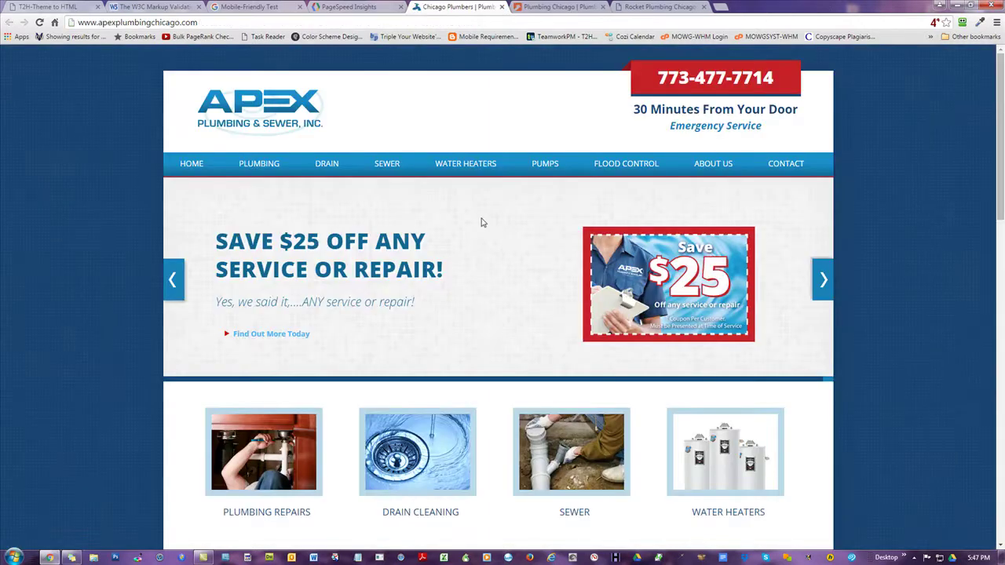
pyautogui.click(658, 8)
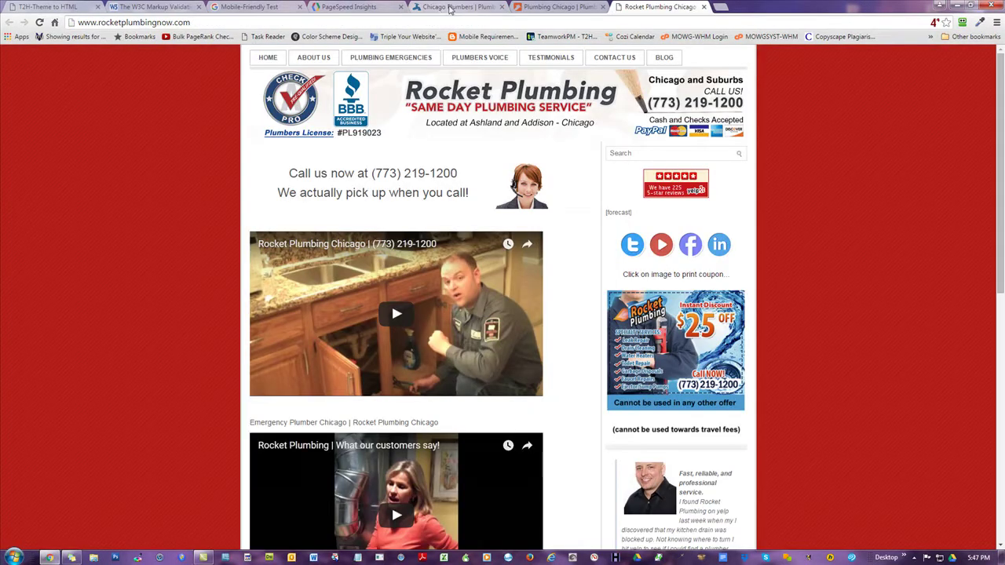
pyautogui.click(451, 7)
pyautogui.click(363, 7)
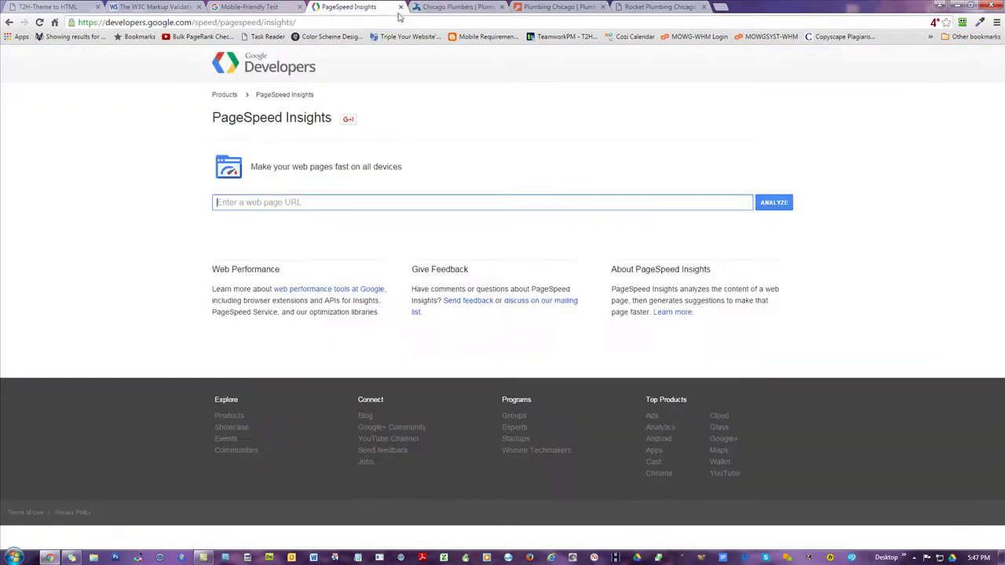
pyautogui.click(459, 8)
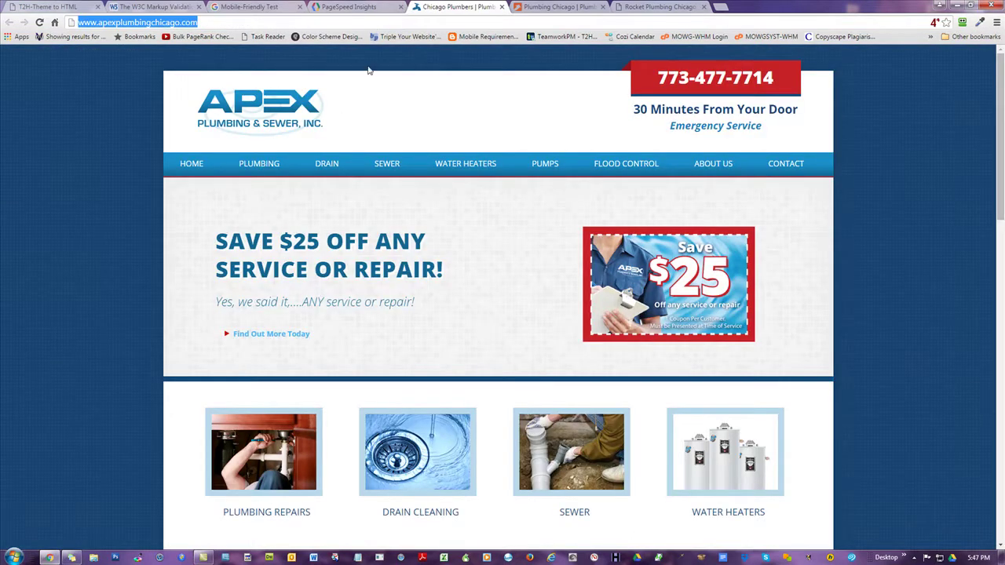
pyautogui.click(357, 6)
pyautogui.write('http://www.apexplumbingchicago.com/')
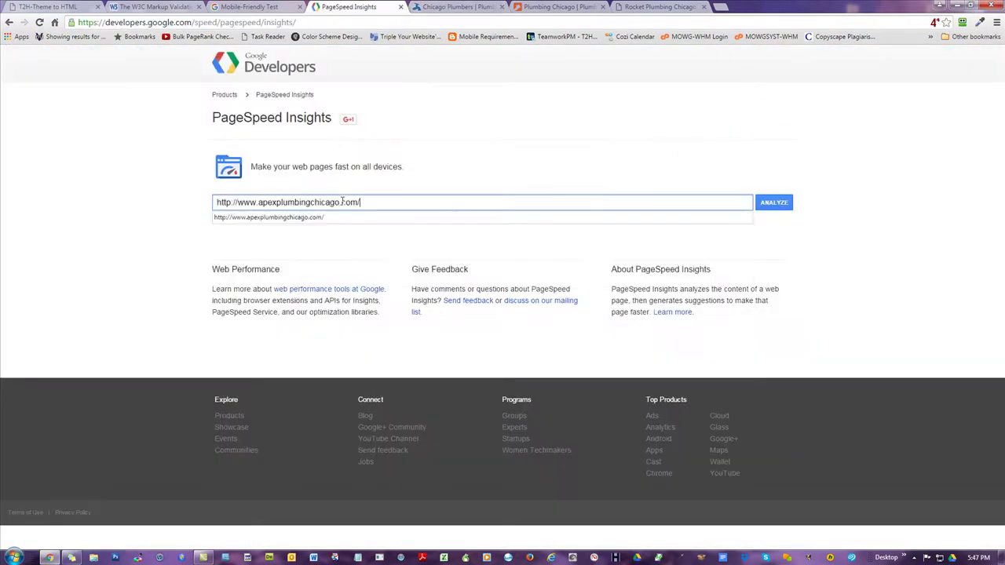
pyautogui.press('Return')
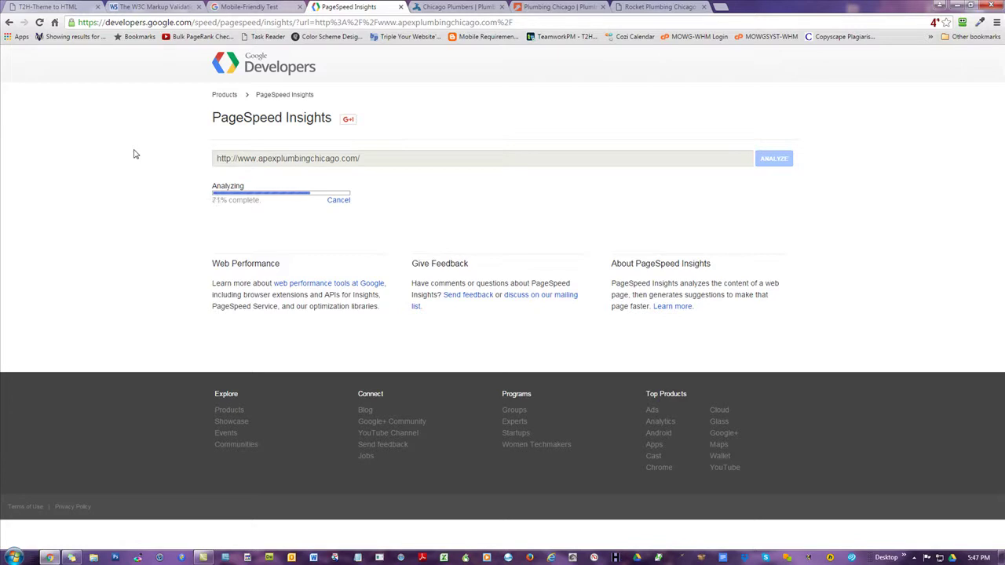
# Step: Bring the Google results for "chicago plumber" back up in a new tab
pyautogui.click(722, 8)
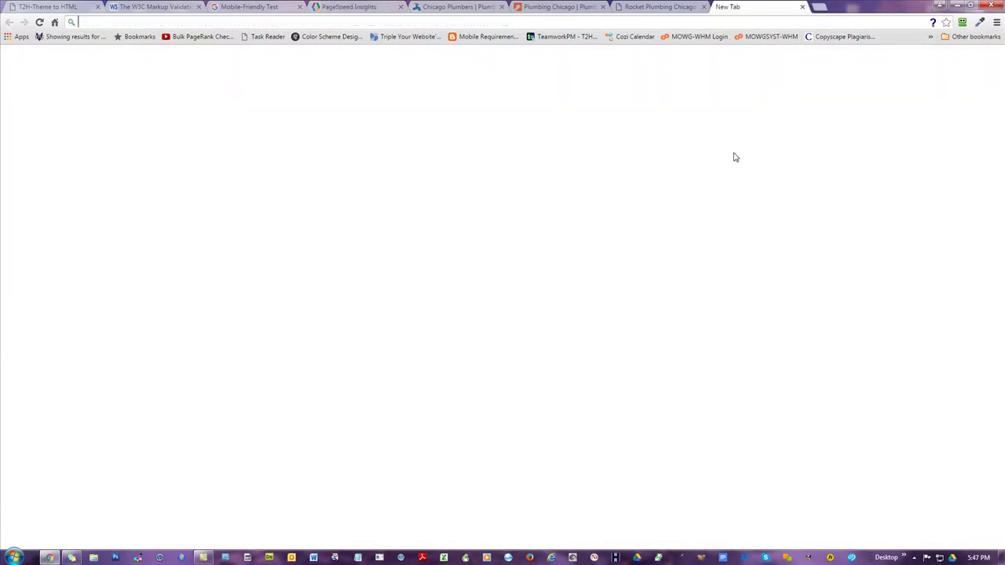
pyautogui.write('chicago%20plumber')
pyautogui.press('Return')
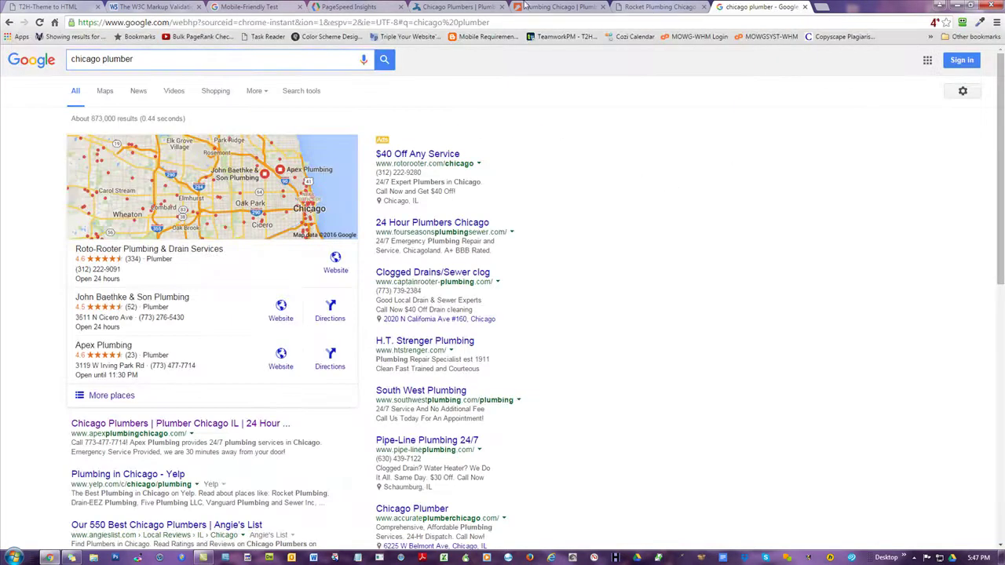
# Step: Compare the mobile and desktop PageSpeed Insights reports for the Apex Plumbing site
pyautogui.click(334, 8)
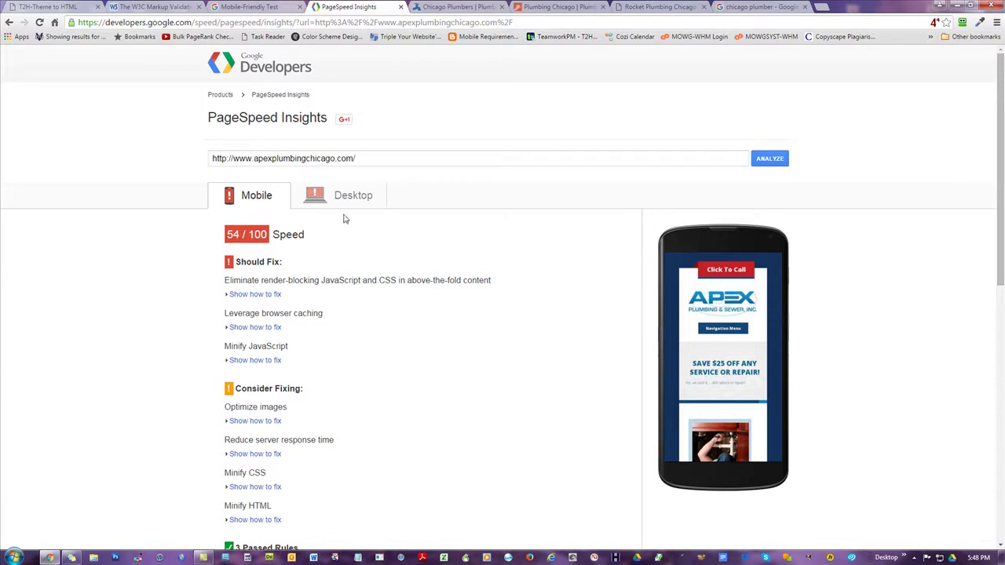
pyautogui.scroll(-1, 393, 264)
pyautogui.click(353, 145)
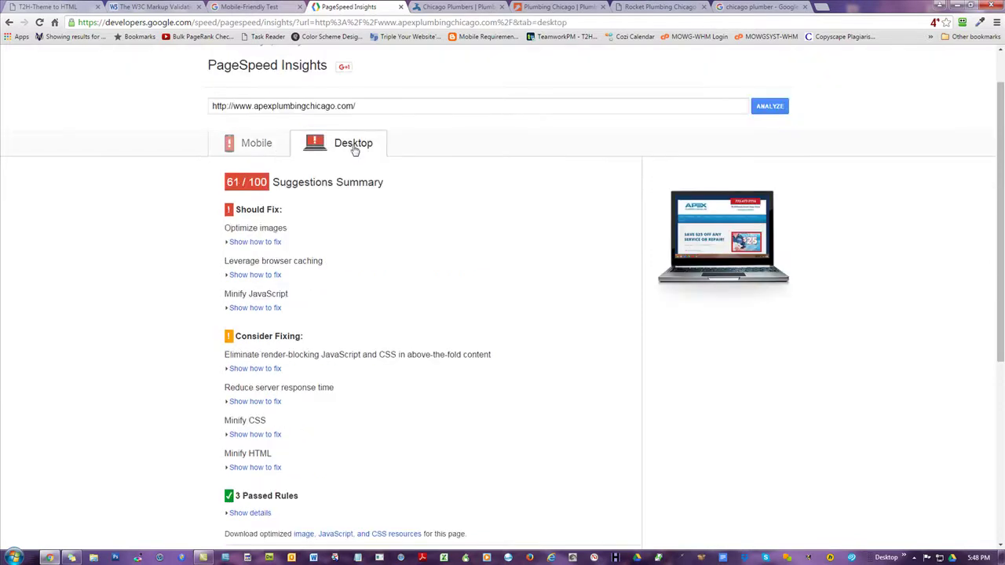
pyautogui.click(257, 142)
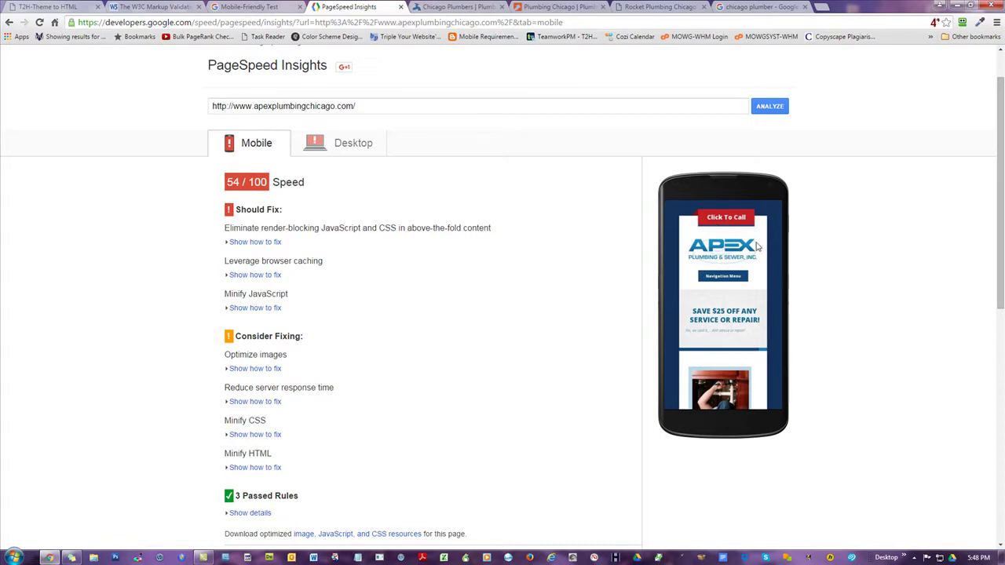
pyautogui.click(350, 148)
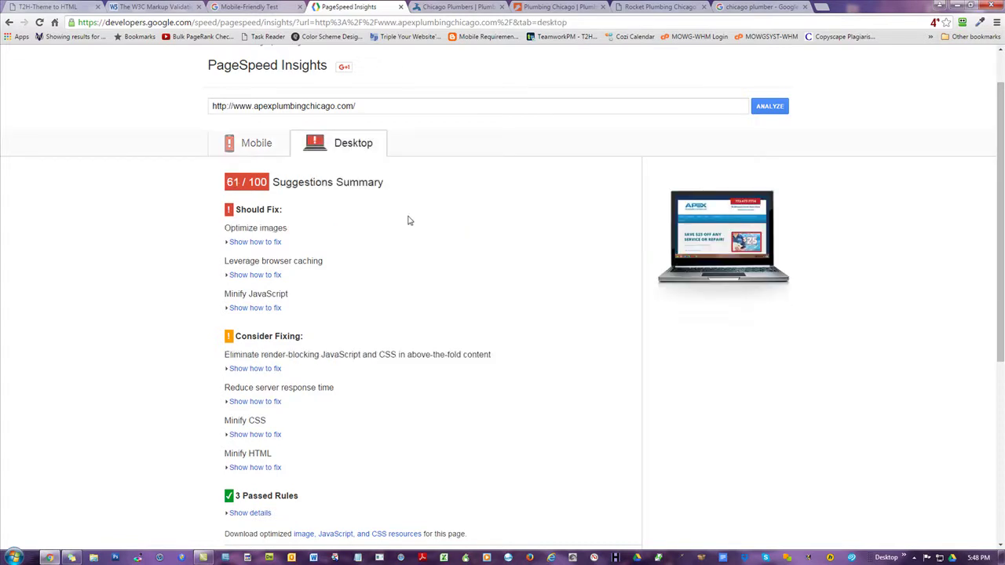
pyautogui.click(247, 149)
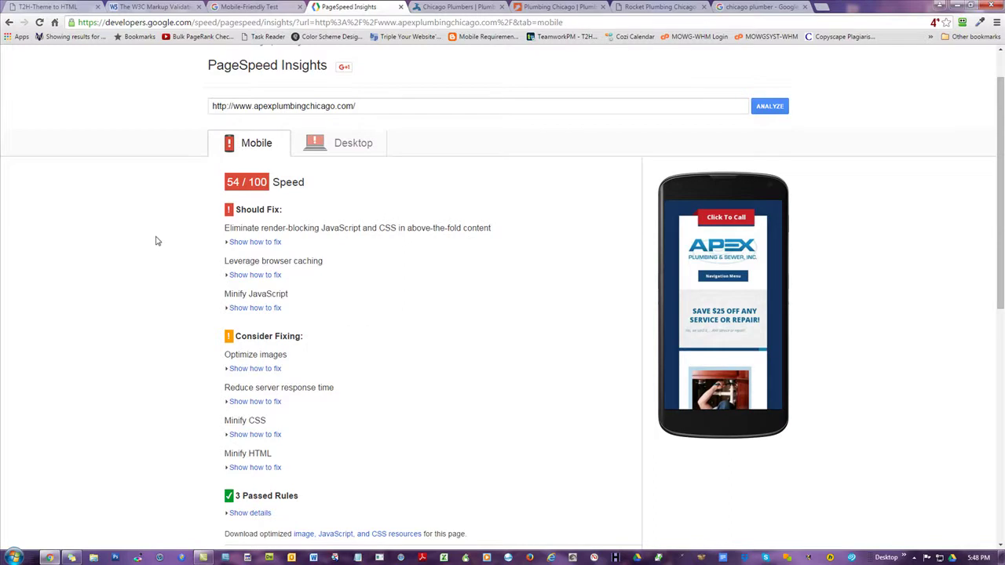
# Step: Review the "Should Fix" and "Consider Fixing" speed suggestions in the Apex Plumbing site's mobile report
pyautogui.scroll(-1, 157, 239)
pyautogui.scroll(-5, 155, 240)
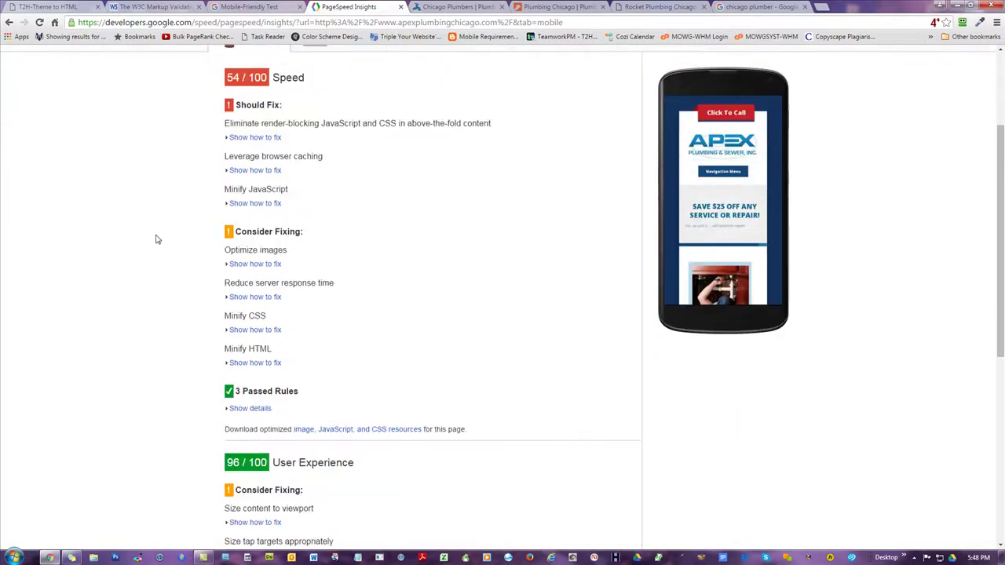
pyautogui.scroll(5, 155, 239)
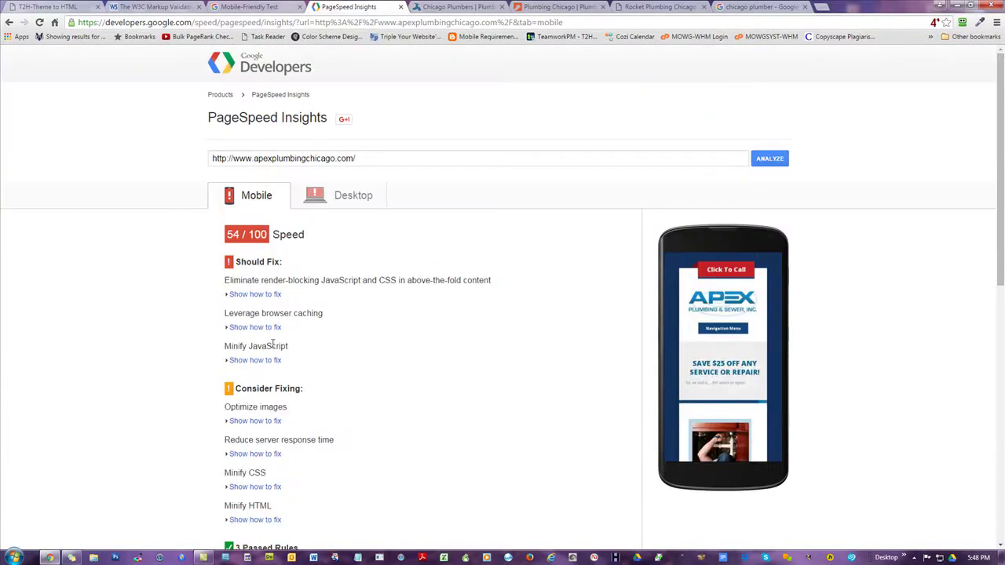
pyautogui.moveTo(291, 348); pyautogui.dragTo(210, 253)
pyautogui.click(178, 287)
pyautogui.scroll(-3, 296, 280)
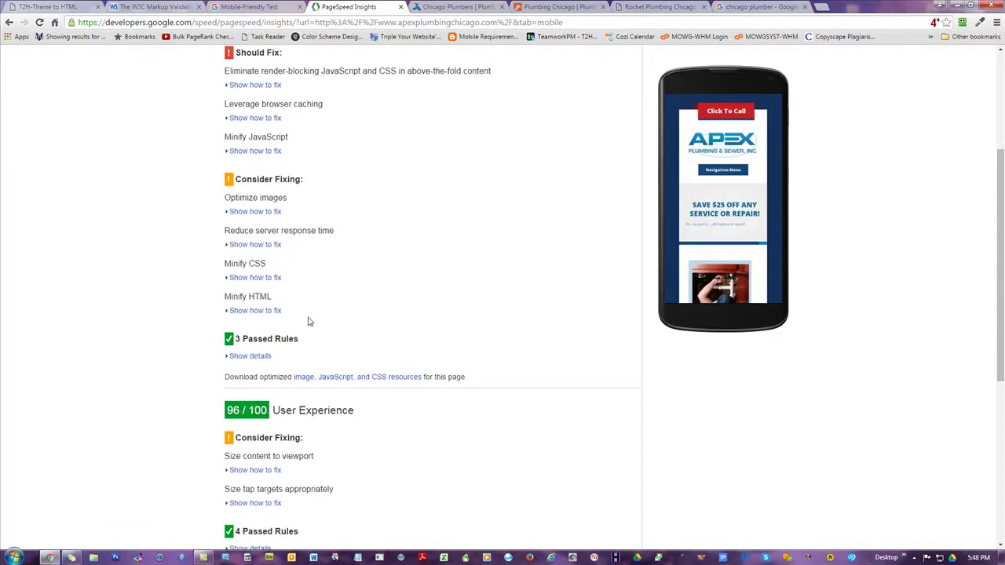
pyautogui.moveTo(296, 314); pyautogui.dragTo(202, 222)
pyautogui.click(180, 287)
pyautogui.scroll(1, 327, 269)
pyautogui.moveTo(290, 190); pyautogui.dragTo(221, 107)
pyautogui.moveTo(286, 353); pyautogui.dragTo(220, 245)
pyautogui.click(431, 241)
# Step: Read the User Experience suggestions in the Apex Plumbing site's mobile report
pyautogui.scroll(-2, 436, 257)
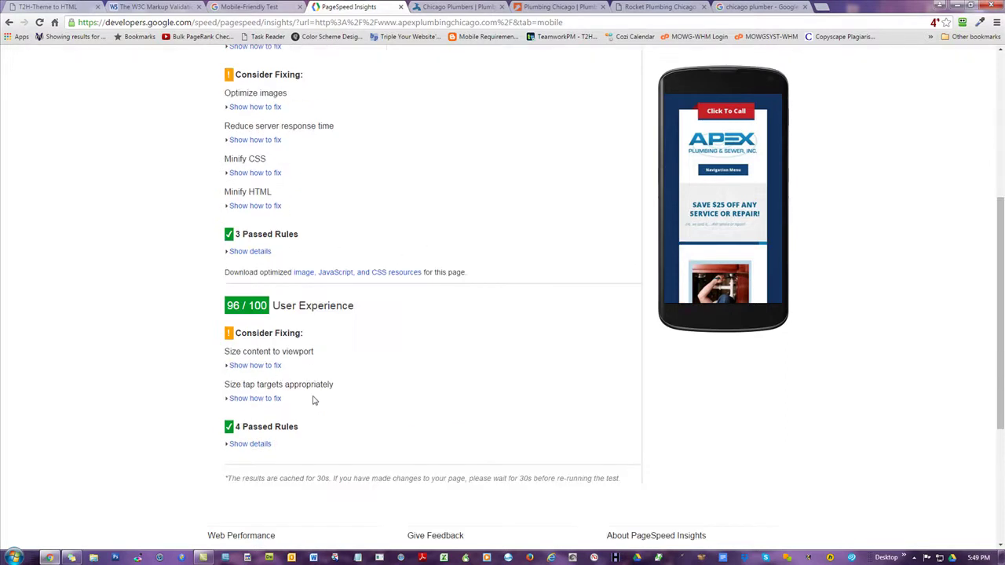
pyautogui.moveTo(306, 385); pyautogui.dragTo(229, 328)
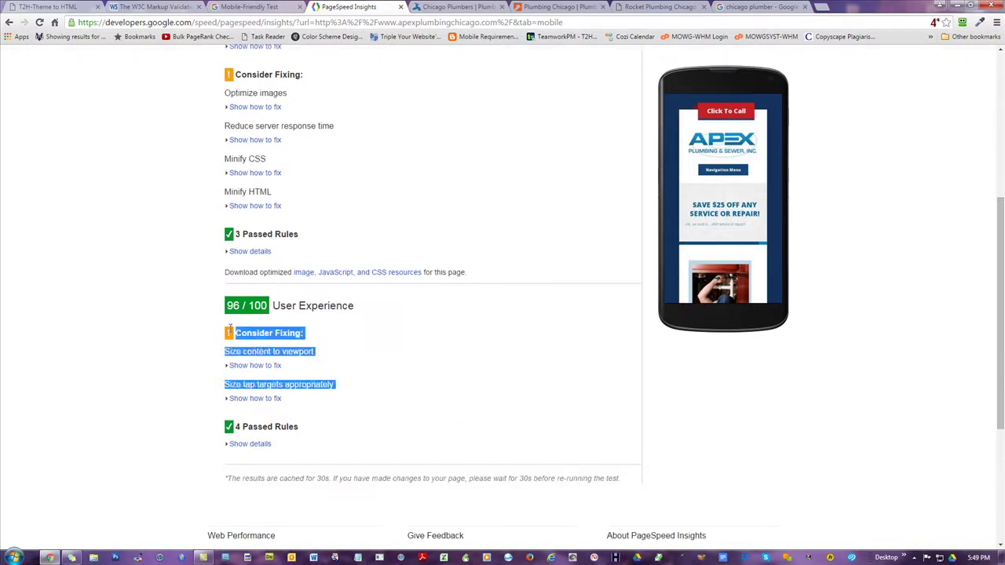
pyautogui.click(390, 313)
pyautogui.scroll(5, 515, 285)
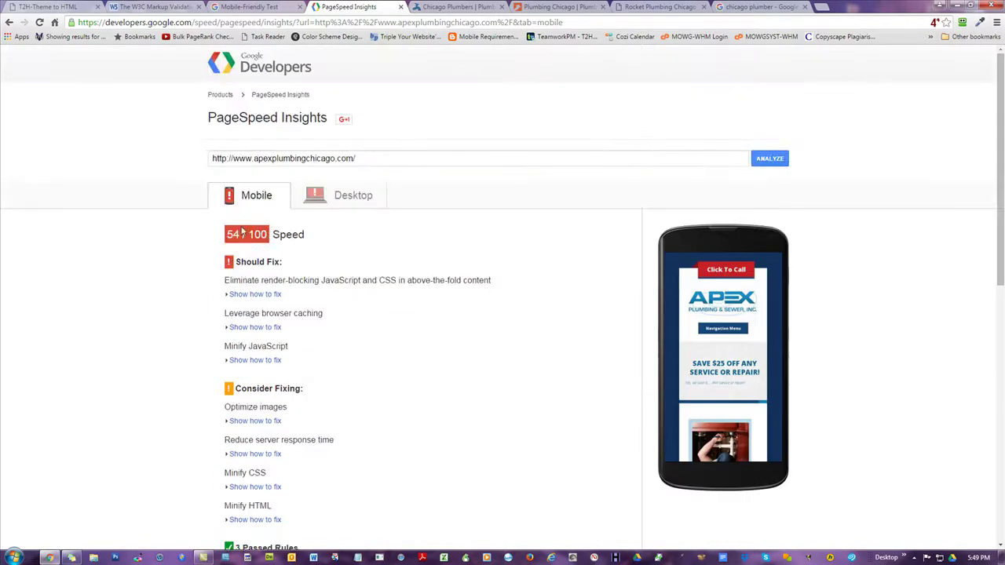
# Step: Compare the Apex Plumbing site's desktop suggestions with its mobile speed and User Experience results
pyautogui.click(344, 197)
pyautogui.scroll(-4, 110, 321)
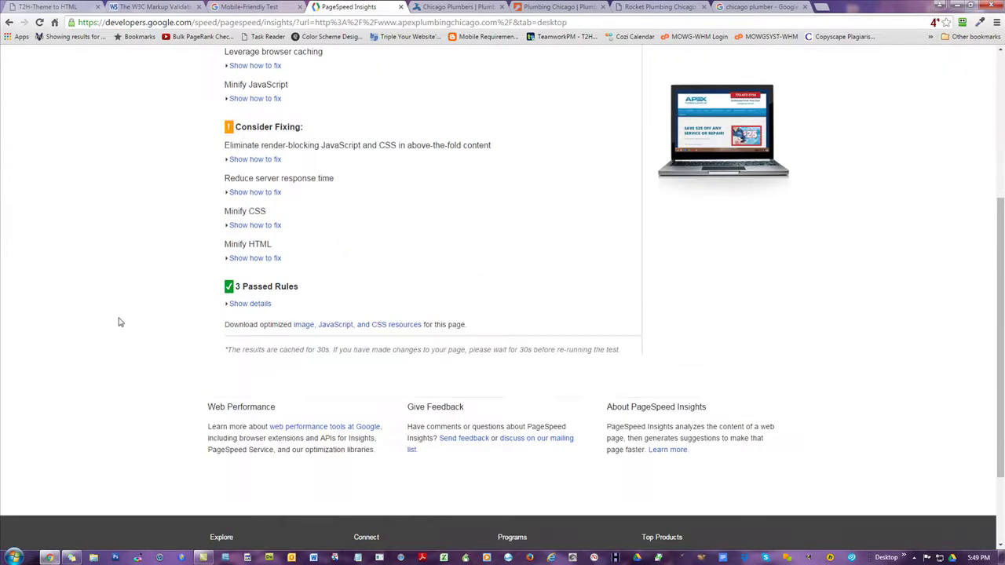
pyautogui.scroll(4, 133, 298)
pyautogui.click(249, 148)
pyautogui.scroll(-3, 164, 292)
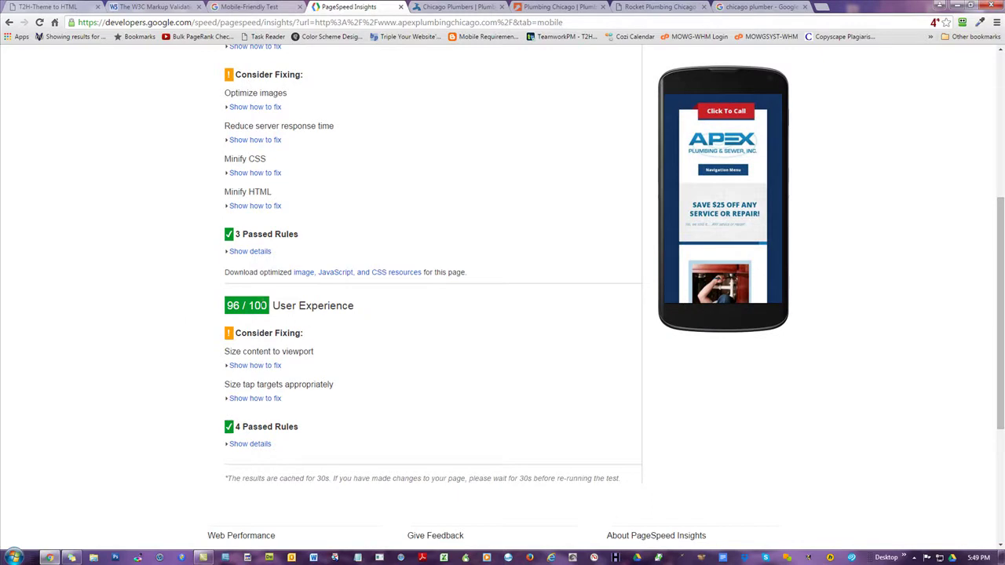
pyautogui.scroll(4, 124, 295)
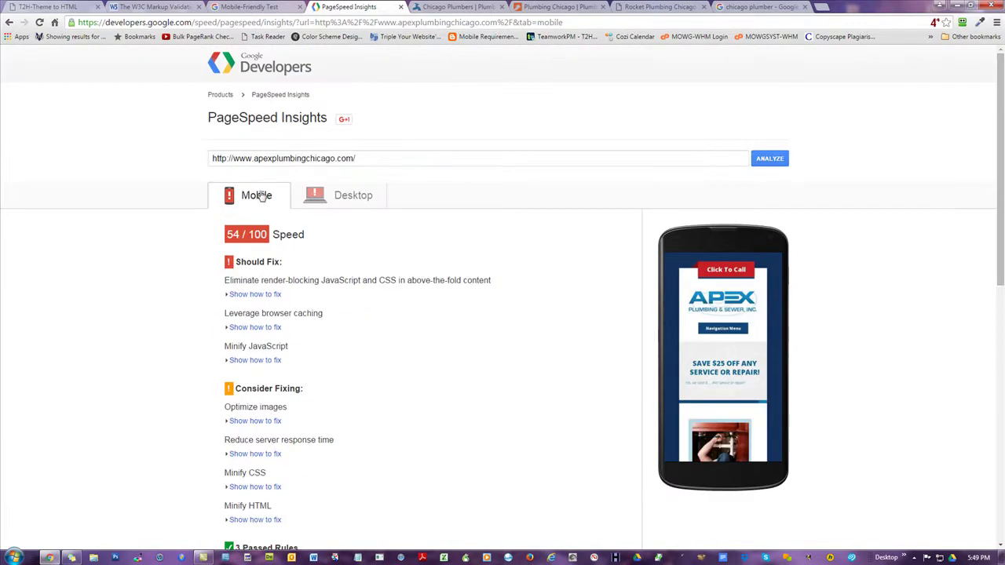
pyautogui.click(342, 199)
pyautogui.click(247, 196)
# Step: Examine the "Size content to viewport" and "Size tap targets appropriately" suggestions and the phone preview in the mobile report
pyautogui.scroll(-2, 164, 325)
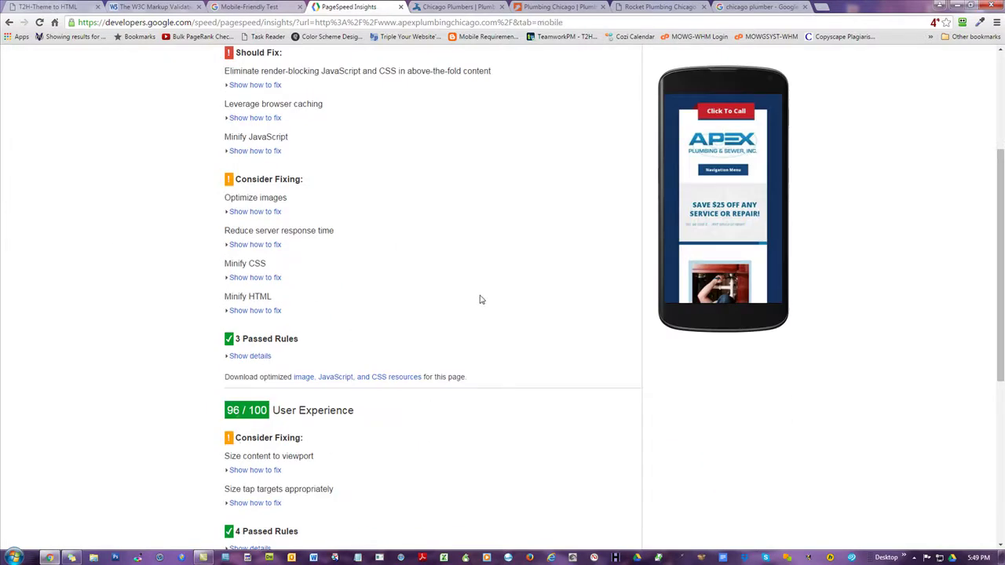
pyautogui.scroll(-1, 454, 376)
pyautogui.tripleClick(219, 353)
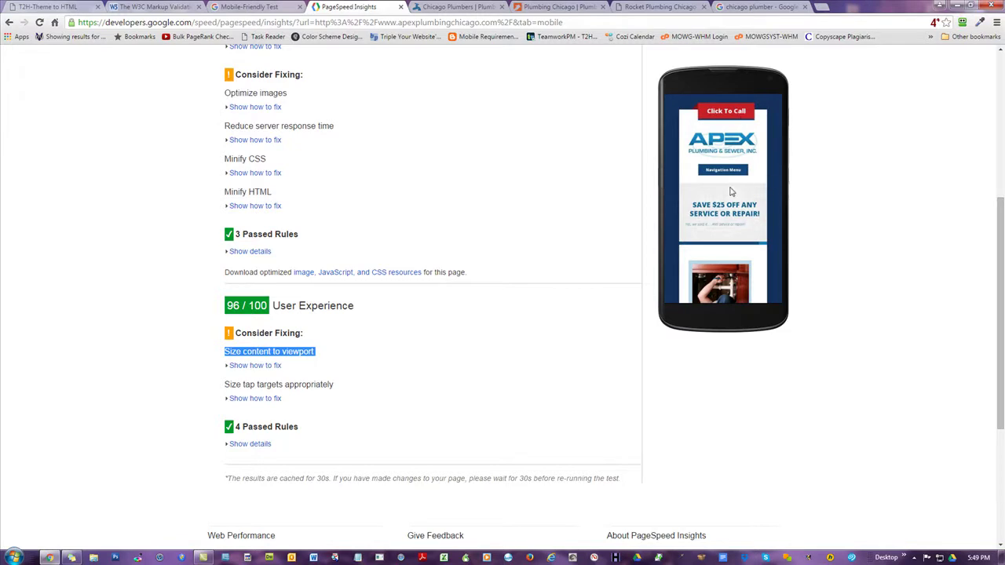
pyautogui.scroll(-1, 730, 192)
pyautogui.click(145, 216)
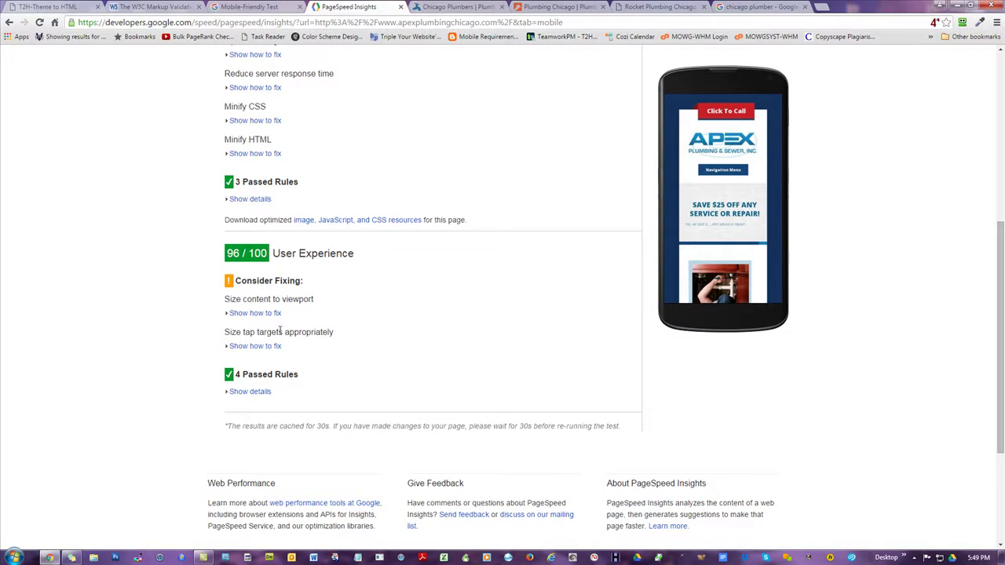
pyautogui.moveTo(285, 333); pyautogui.dragTo(241, 332)
pyautogui.click(122, 197)
# Step: Go through the mobile speed suggestions one by one, from minifying HTML and CSS up to render-blocking JavaScript and CSS
pyautogui.scroll(3, 471, 291)
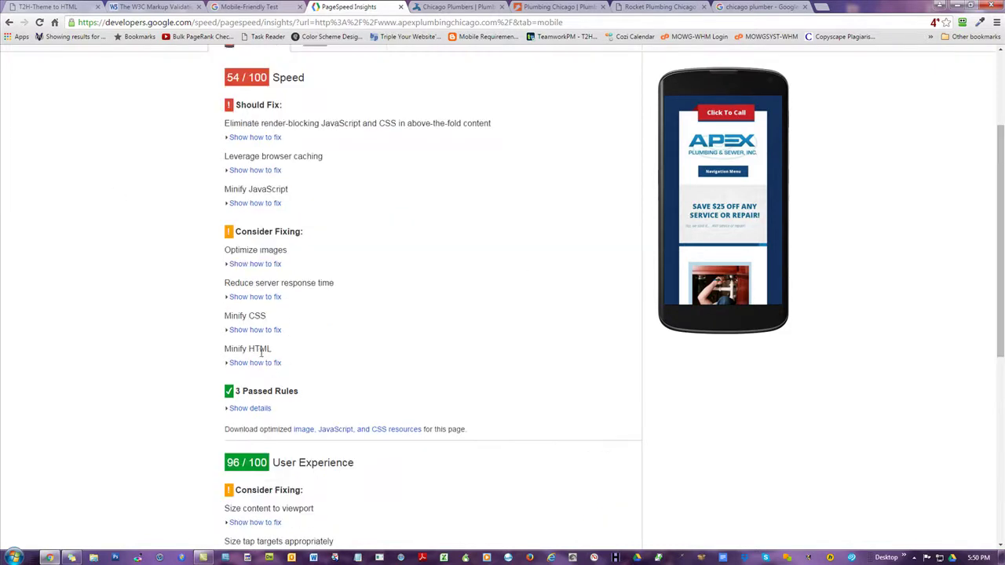
pyautogui.moveTo(240, 348); pyautogui.dragTo(277, 350)
pyautogui.moveTo(261, 316); pyautogui.dragTo(225, 316)
pyautogui.moveTo(258, 250); pyautogui.dragTo(303, 252)
pyautogui.moveTo(339, 283); pyautogui.dragTo(254, 283)
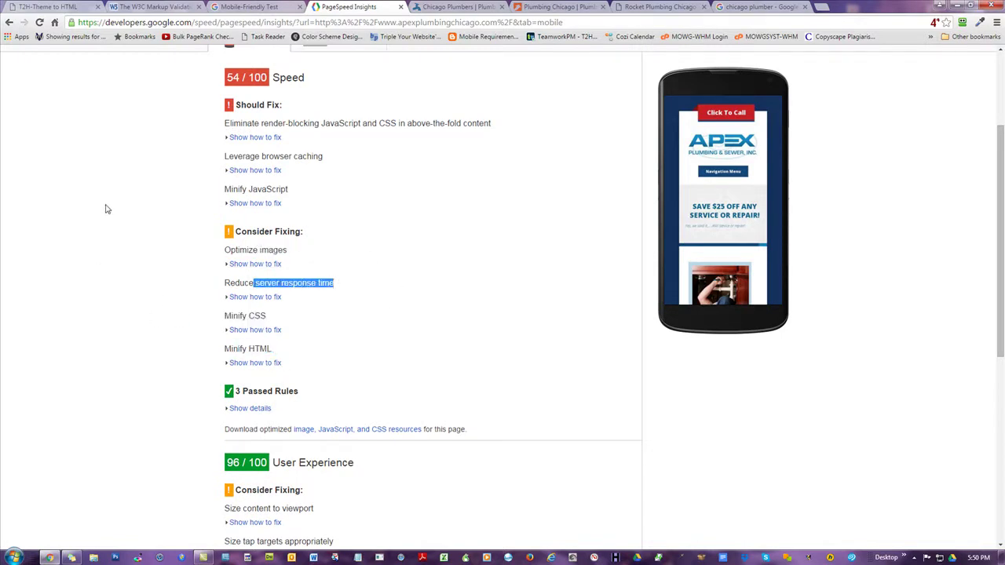
pyautogui.scroll(1, 310, 268)
pyautogui.moveTo(303, 243); pyautogui.dragTo(223, 242)
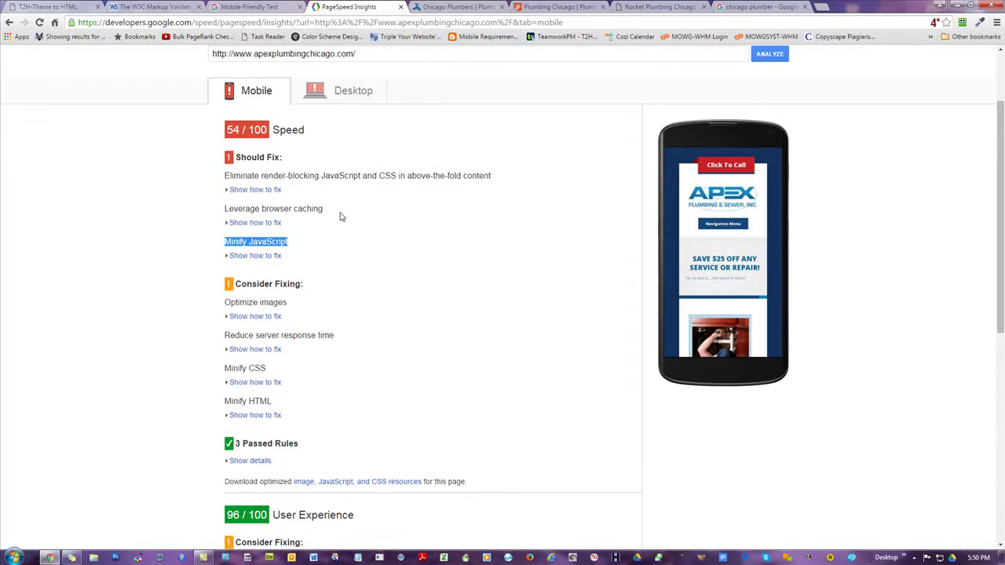
pyautogui.moveTo(342, 214); pyautogui.dragTo(221, 209)
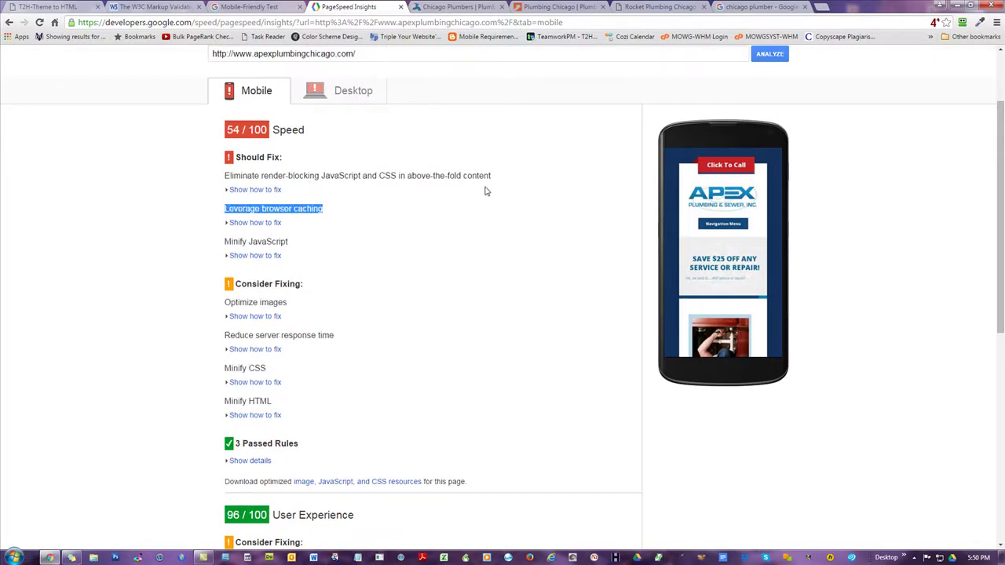
pyautogui.moveTo(493, 179); pyautogui.dragTo(150, 197)
pyautogui.click(62, 195)
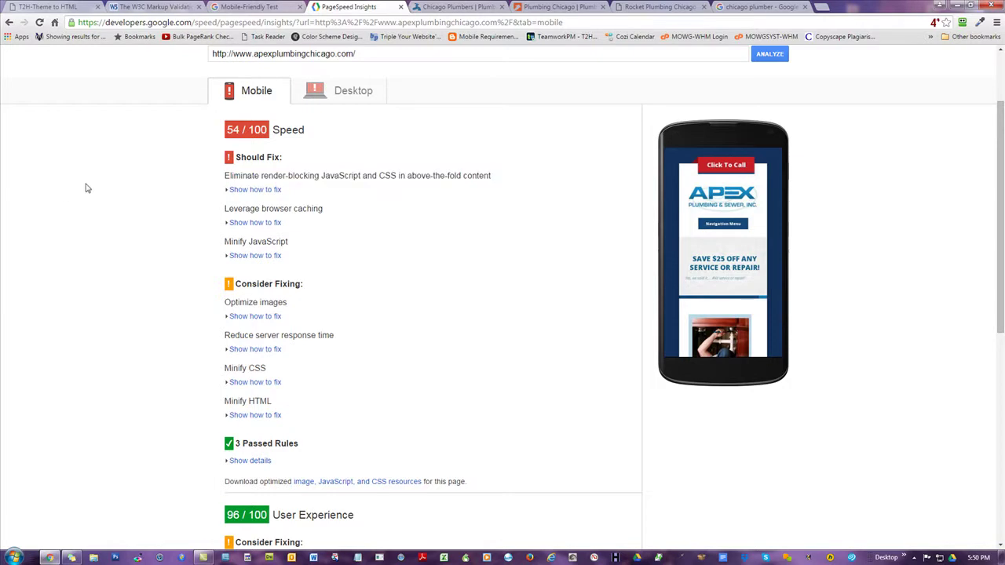
# Step: Check the Apex Plumbing site's desktop suggestions, then reread its mobile speed suggestions and passed rules
pyautogui.scroll(1, 519, 249)
pyautogui.scroll(1, 519, 249)
pyautogui.click(341, 201)
pyautogui.scroll(-2, 409, 305)
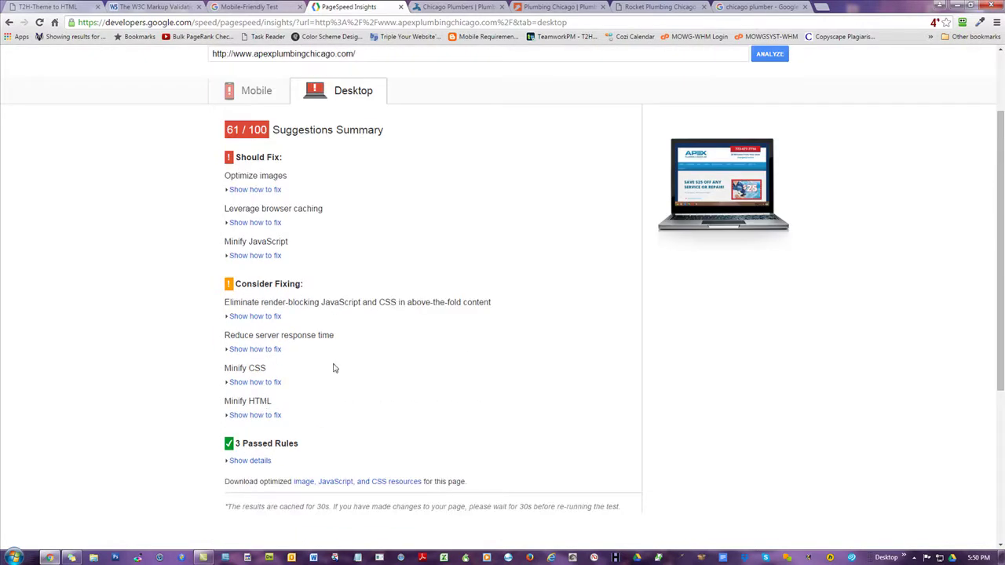
pyautogui.scroll(1, 372, 359)
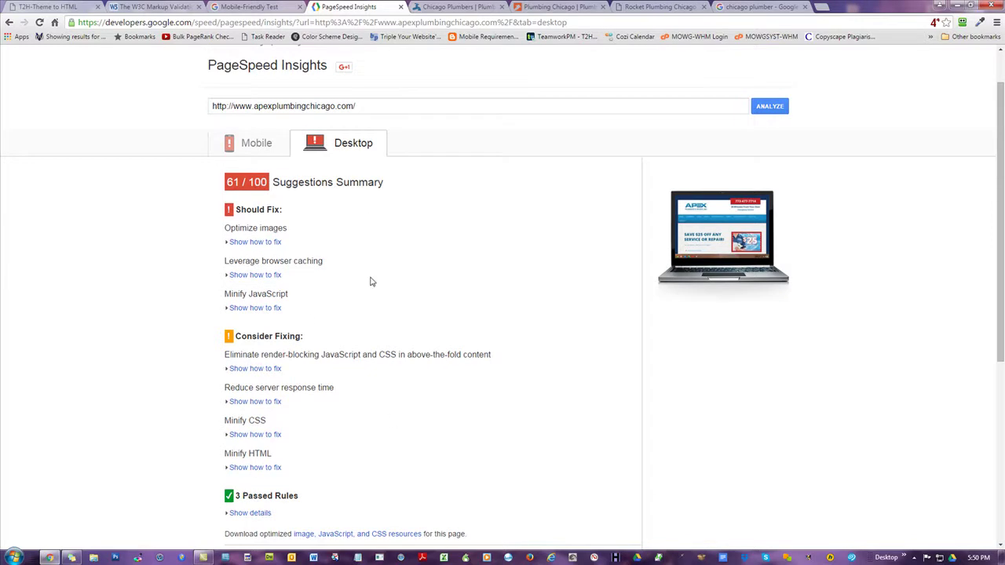
pyautogui.click(256, 145)
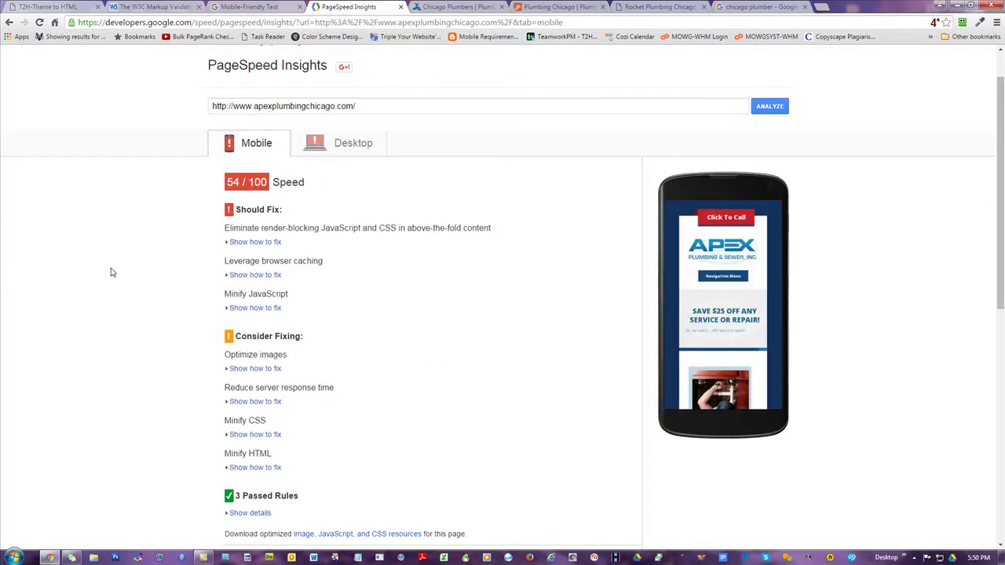
pyautogui.scroll(-3, 110, 282)
pyautogui.scroll(2, 108, 287)
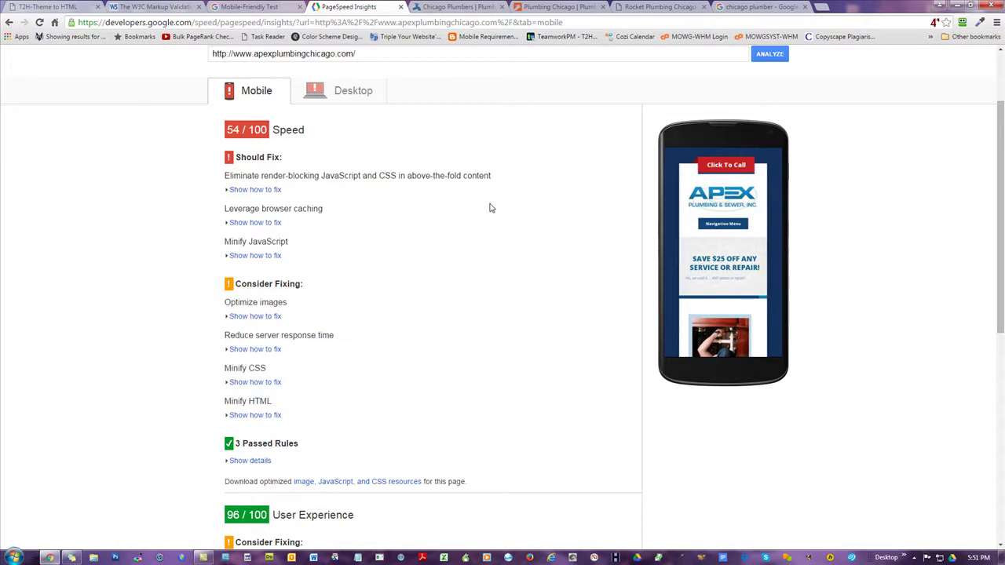
pyautogui.scroll(1, 493, 204)
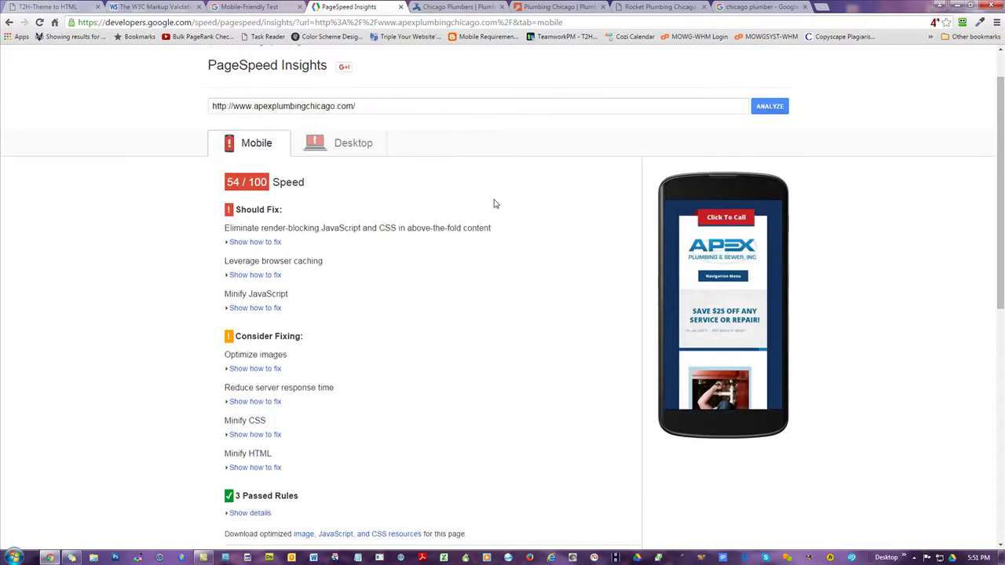
pyautogui.scroll(-2, 269, 307)
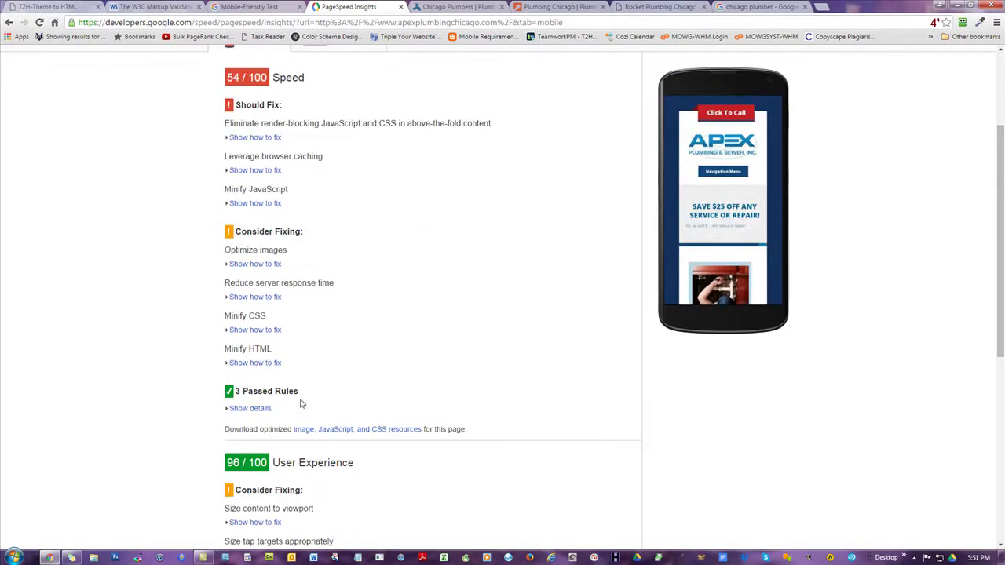
pyautogui.scroll(3, 364, 352)
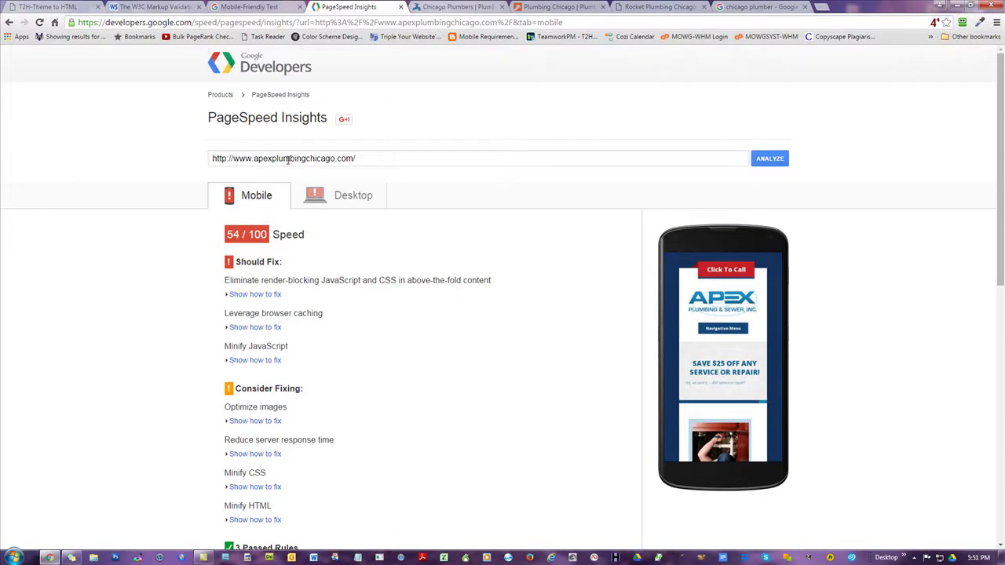
# Step: Copy the Baethke Plumbing site's address and return to the PageSpeed Insights report
pyautogui.click(468, 6)
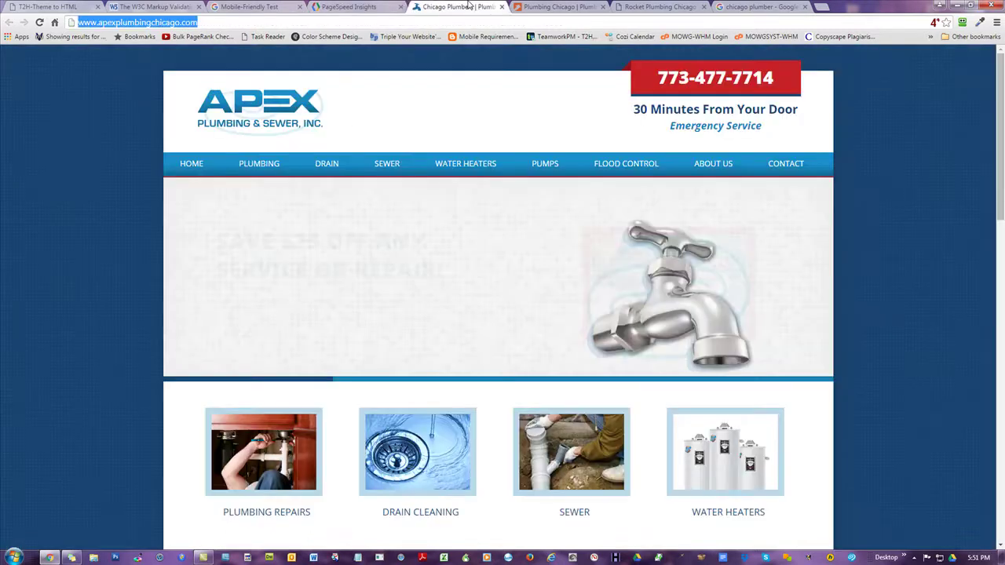
pyautogui.click(554, 6)
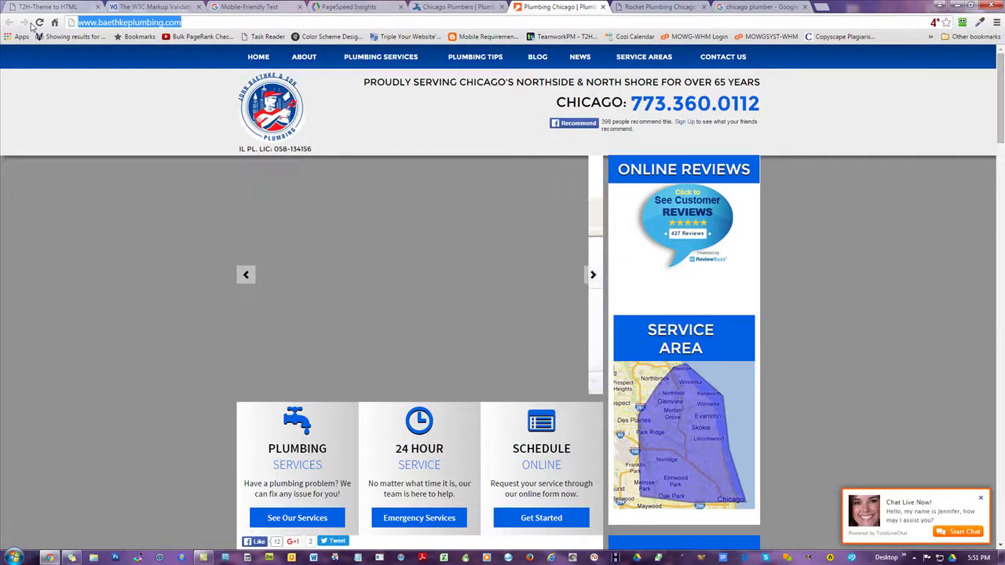
pyautogui.click(355, 6)
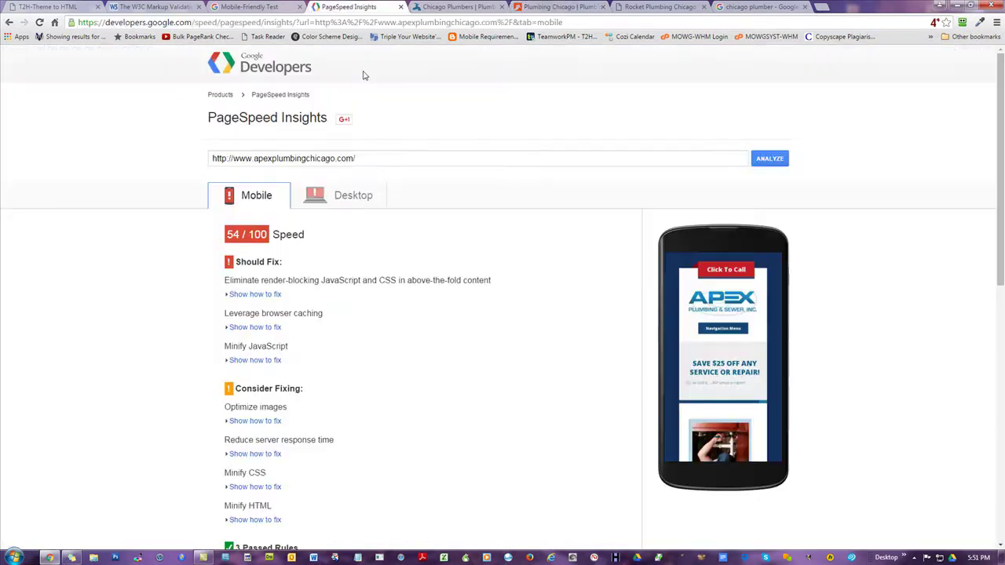
# Step: Skim the Apex Plumbing site's full desktop and mobile reports once more
pyautogui.click(354, 195)
pyautogui.scroll(-5, 133, 314)
pyautogui.scroll(5, 213, 321)
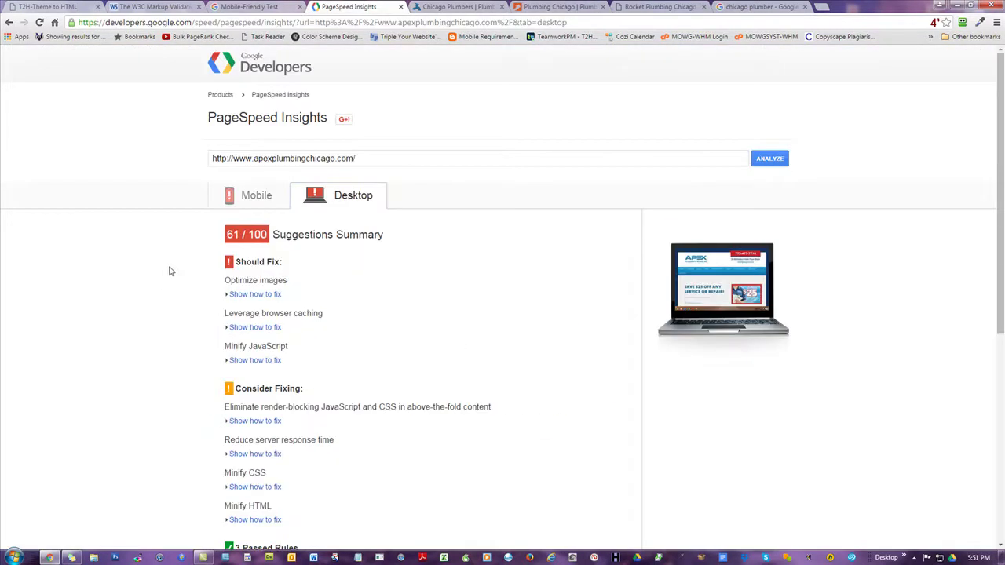
pyautogui.click(250, 195)
pyautogui.scroll(-5, 133, 317)
pyautogui.scroll(5, 139, 308)
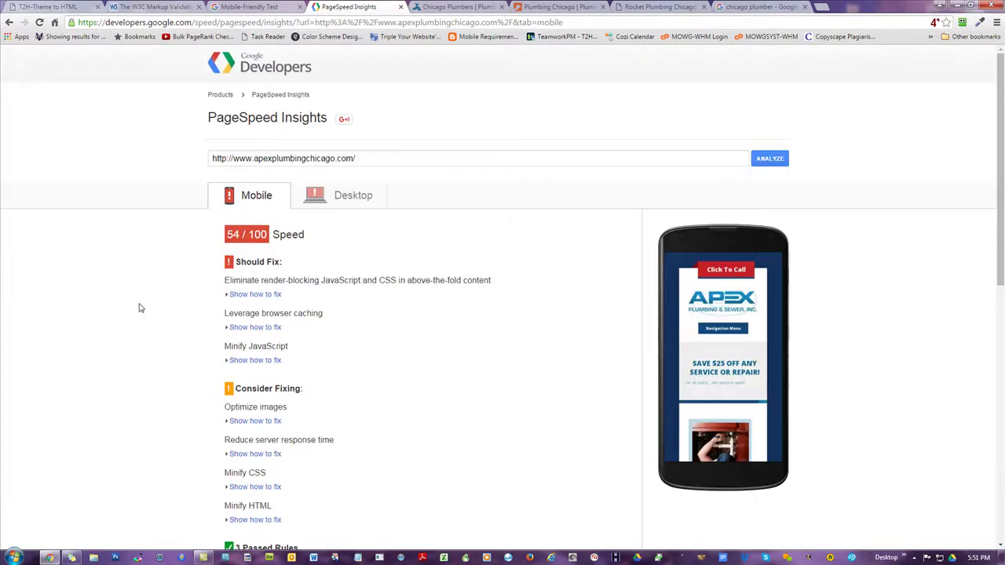
pyautogui.tripleClick(332, 159)
pyautogui.write('http://www.baethkeplumbing.com/')
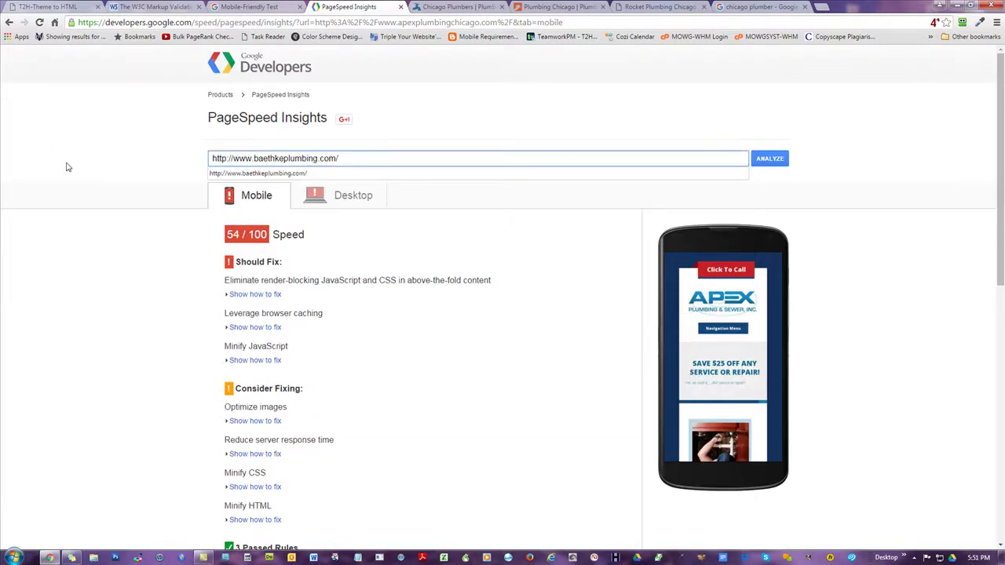
pyautogui.press('Return')
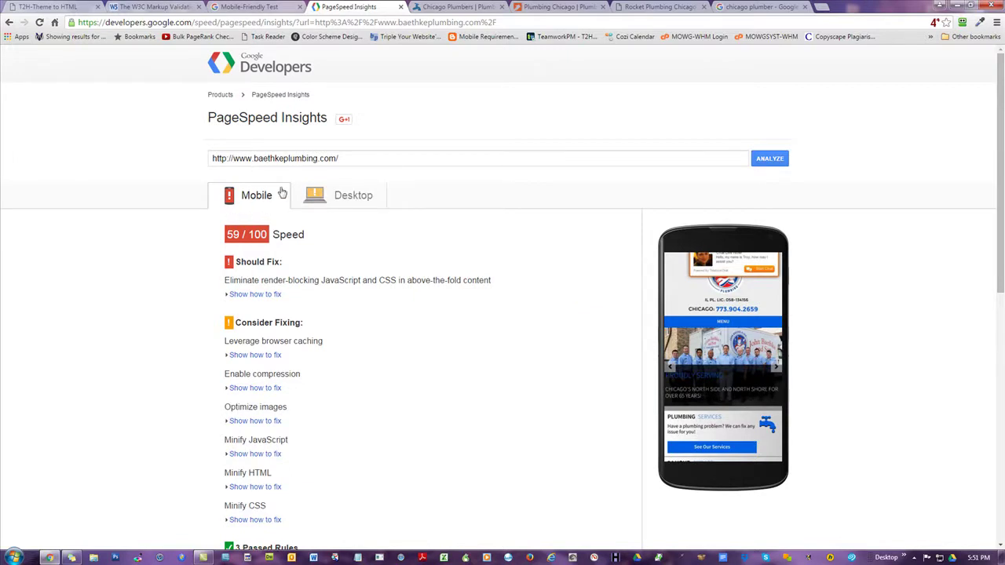
# Step: Compare the Baethke Plumbing site's desktop and mobile reports, including the mobile User Experience section
pyautogui.click(350, 203)
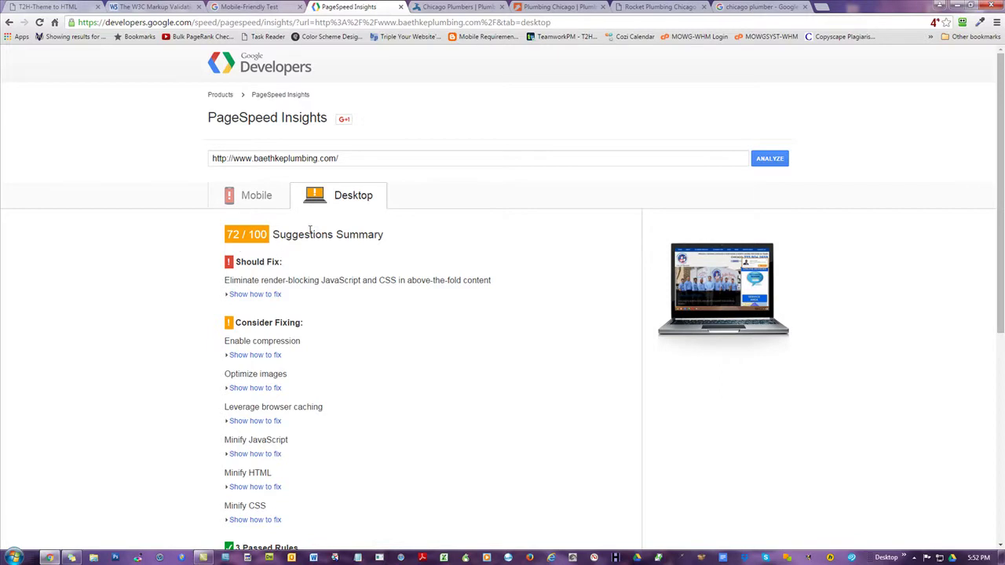
pyautogui.scroll(-1, 310, 232)
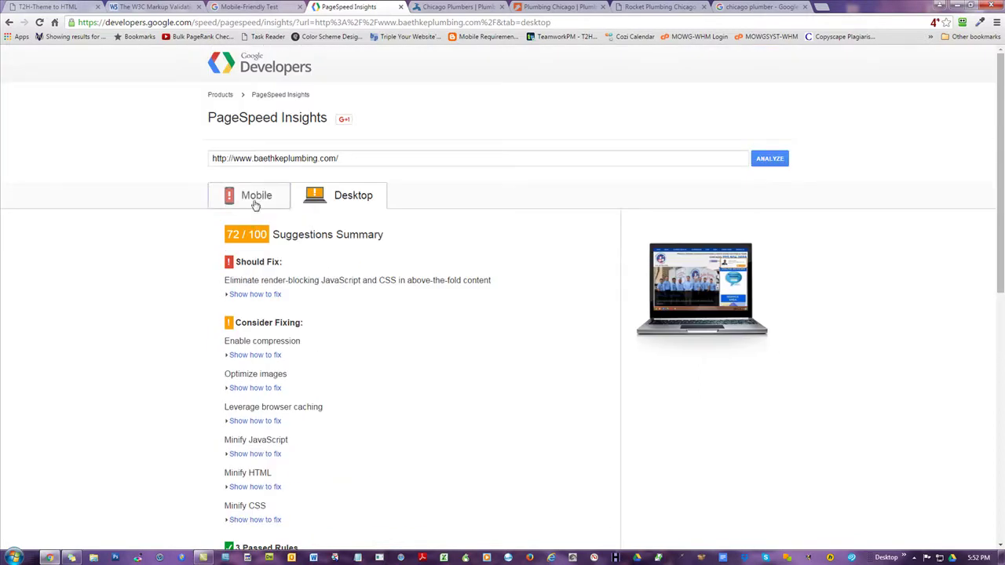
pyautogui.click(254, 196)
pyautogui.scroll(-3, 97, 251)
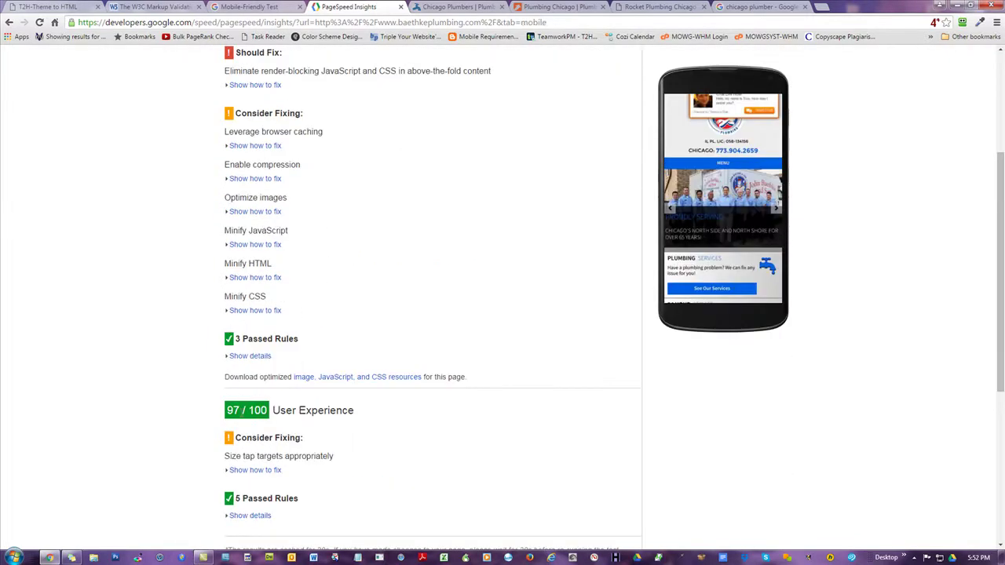
pyautogui.scroll(3, 392, 243)
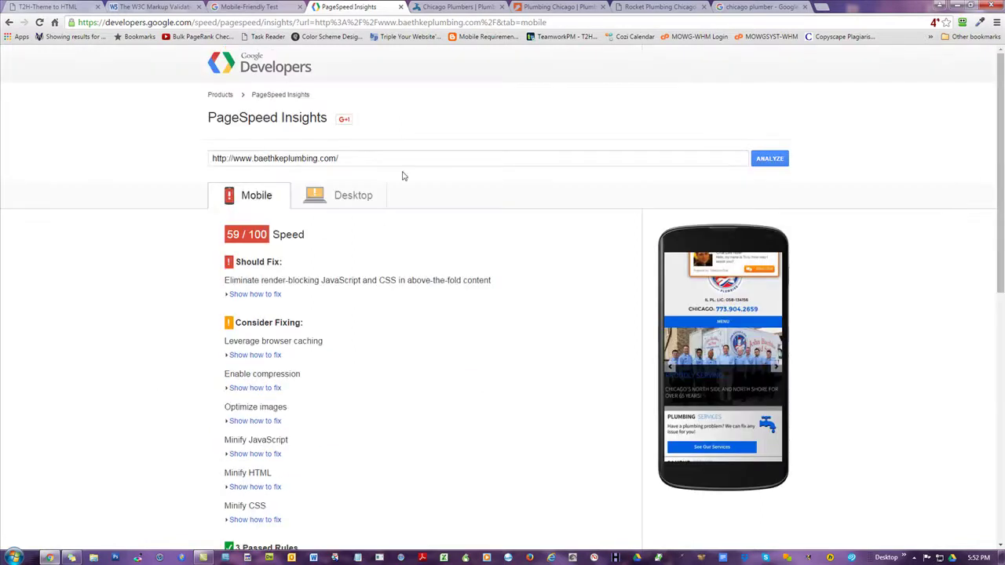
# Step: Revisit the three open plumber sites and review the organic Google results for "chicago plumber", starting with the Apex Plumbing listing
pyautogui.click(459, 7)
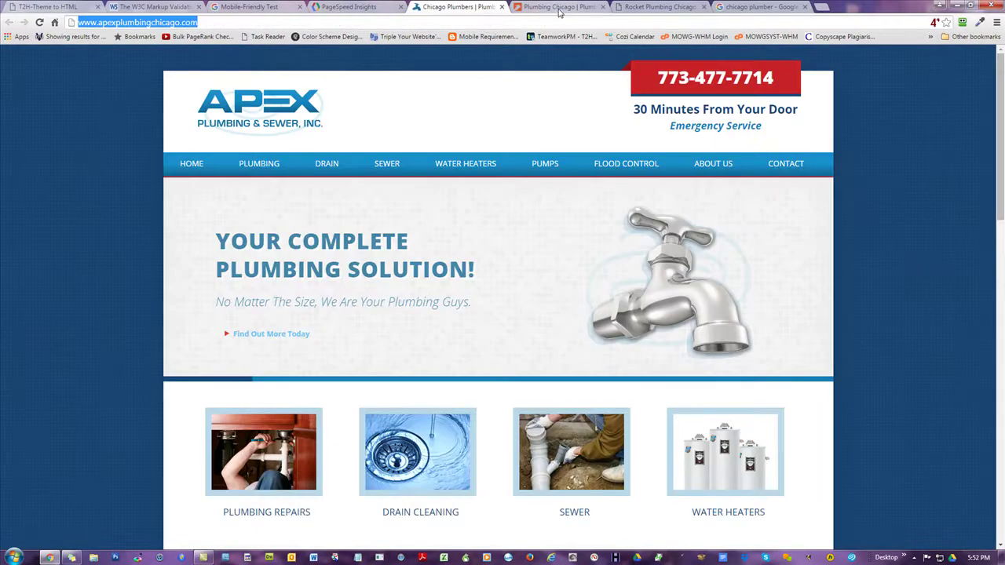
pyautogui.click(560, 9)
pyautogui.click(668, 7)
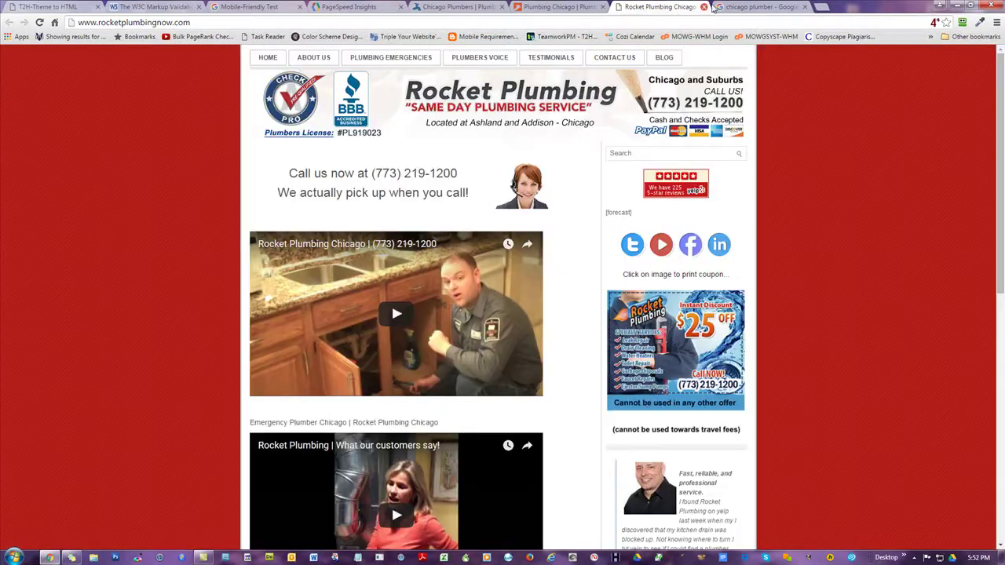
pyautogui.click(738, 8)
pyautogui.scroll(-3, 721, 218)
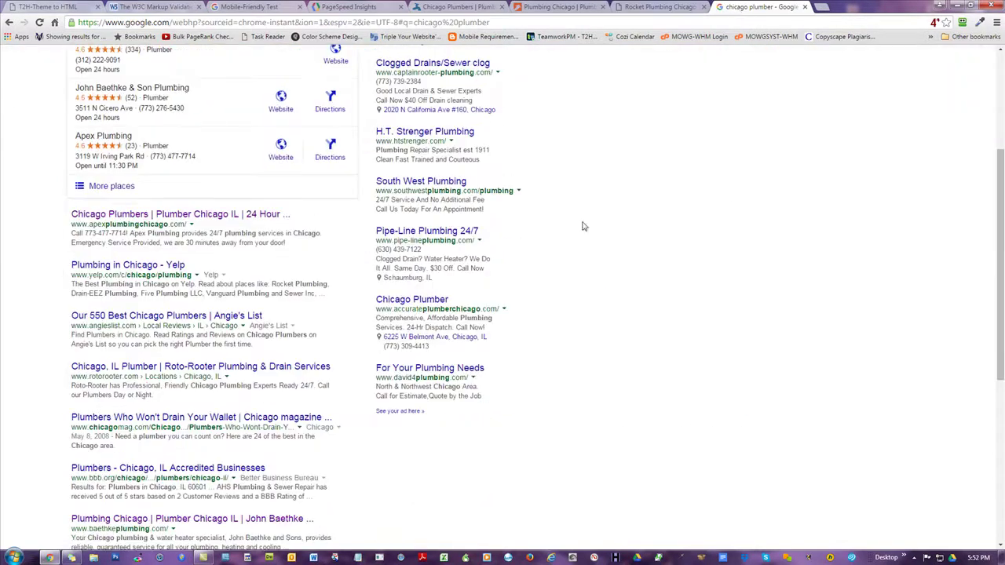
pyautogui.moveTo(62, 216); pyautogui.dragTo(99, 217)
pyautogui.click(64, 229)
pyautogui.moveTo(292, 214)
pyautogui.mouseDown()
pyautogui.moveTo(68, 213)
pyautogui.moveTo(292, 216)
pyautogui.mouseUp()
pyautogui.scroll(-3, 723, 220)
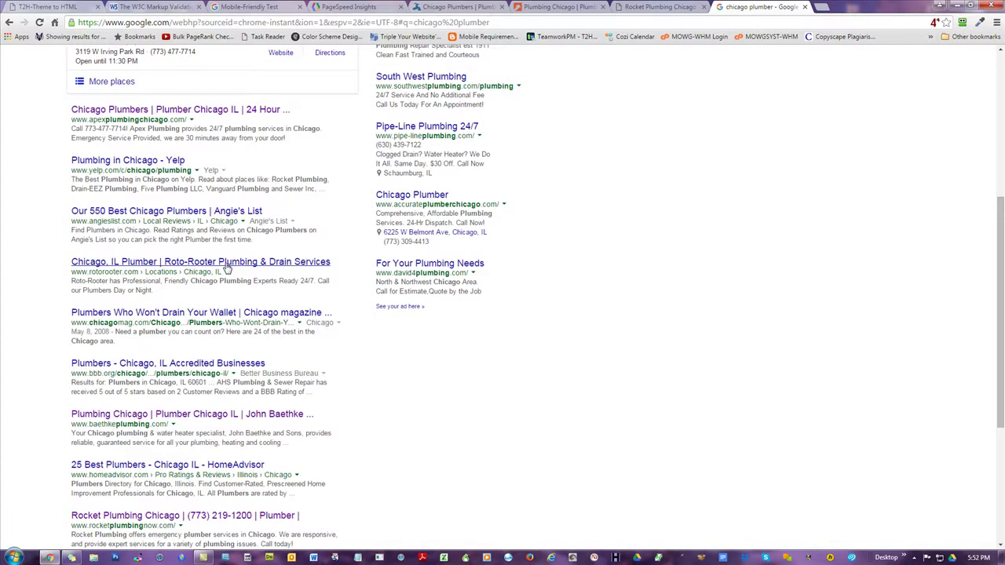
# Step: Compare the positions of the Apex, John Baethke and Rocket Plumbing listings in the organic and map results
pyautogui.scroll(-1, 226, 267)
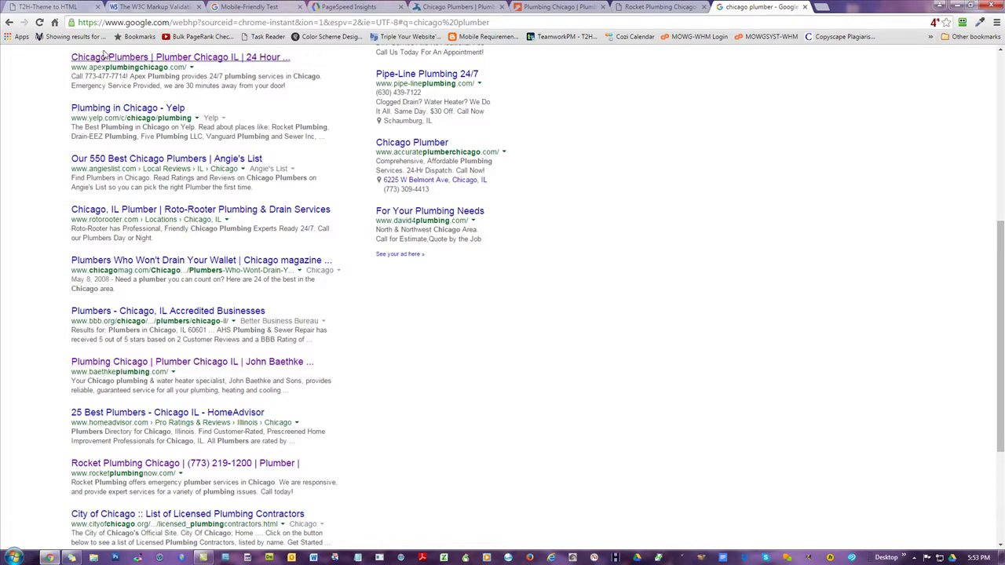
pyautogui.click(110, 365)
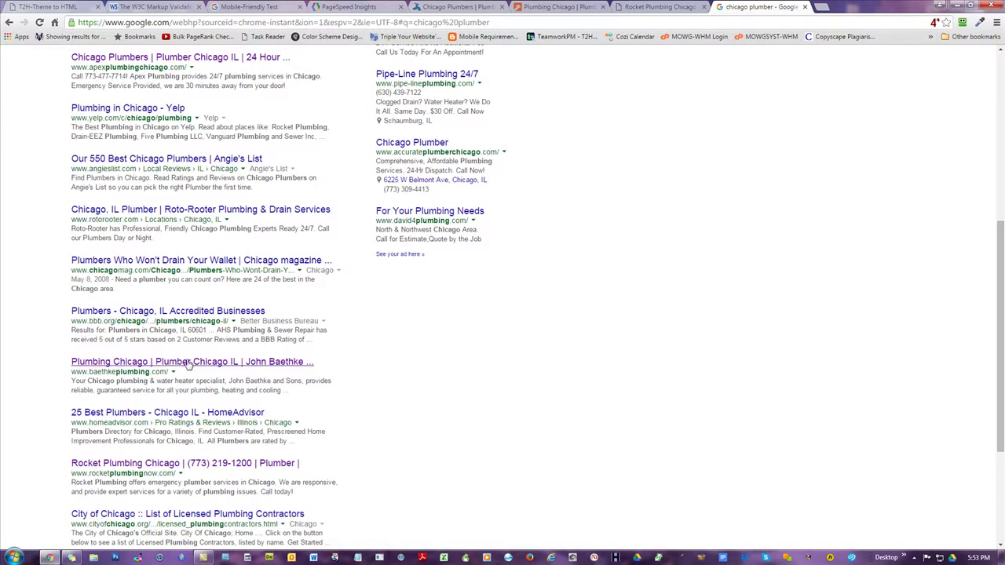
pyautogui.click(186, 61)
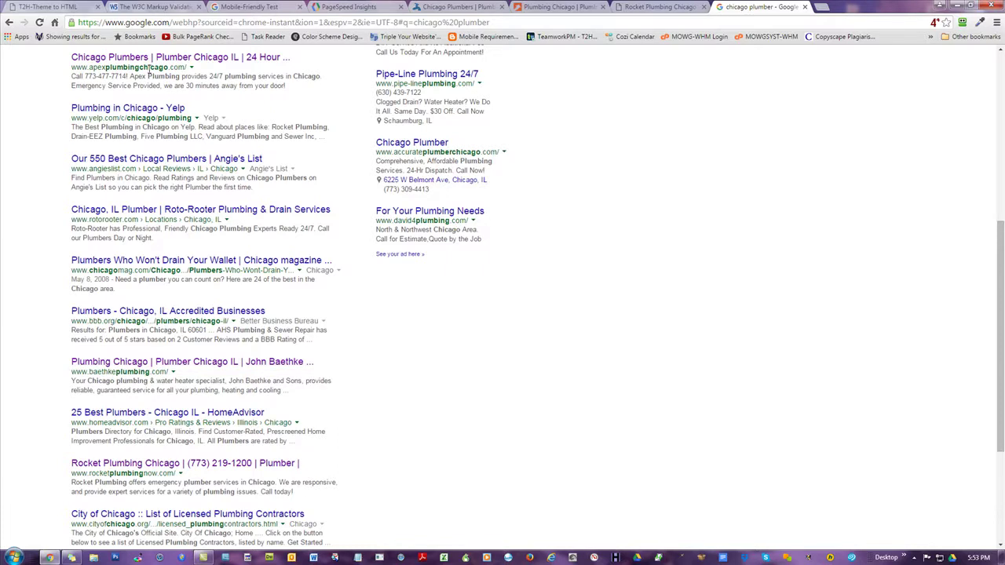
pyautogui.scroll(1, 564, 408)
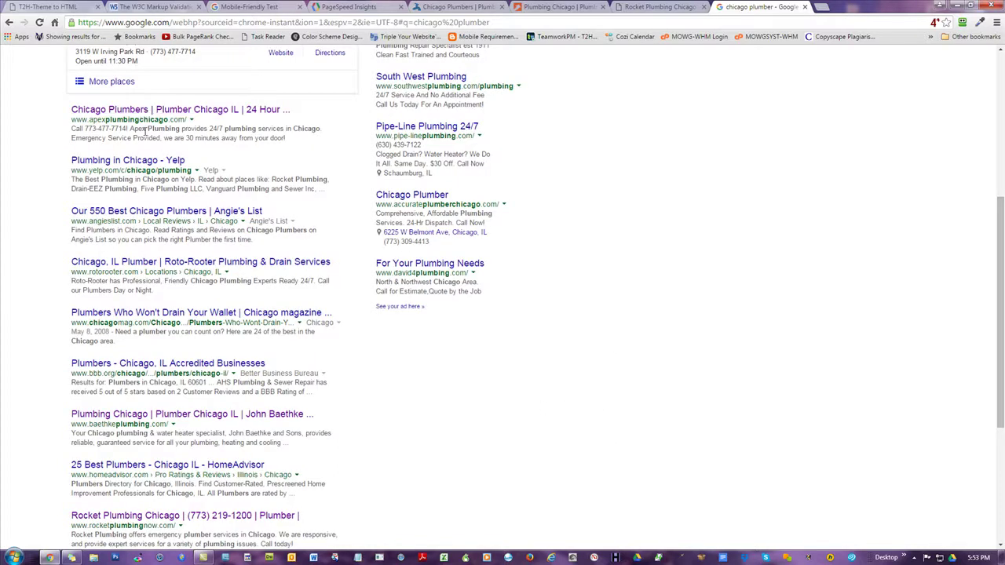
pyautogui.scroll(-3, 132, 274)
pyautogui.scroll(7, 157, 420)
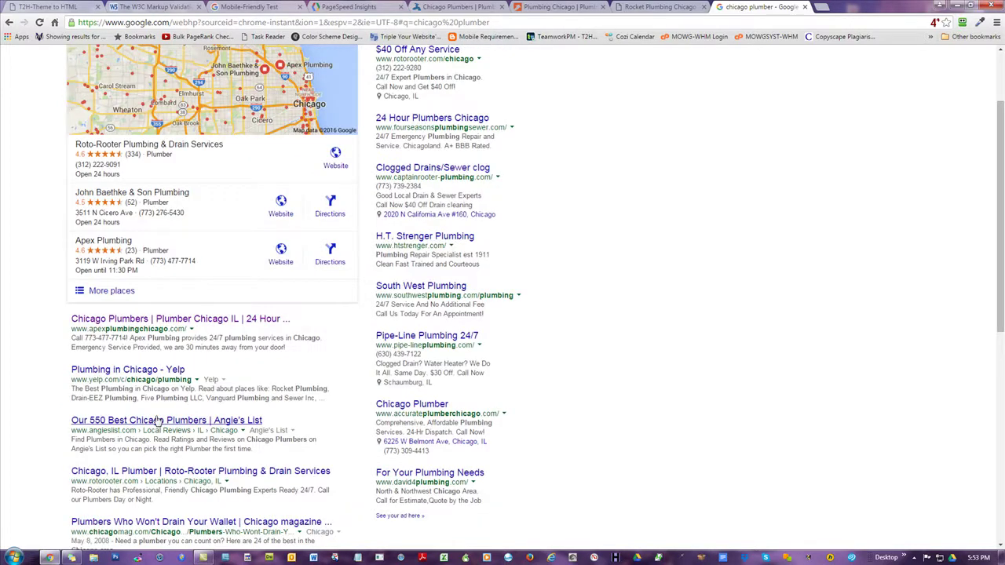
pyautogui.scroll(-2, 157, 421)
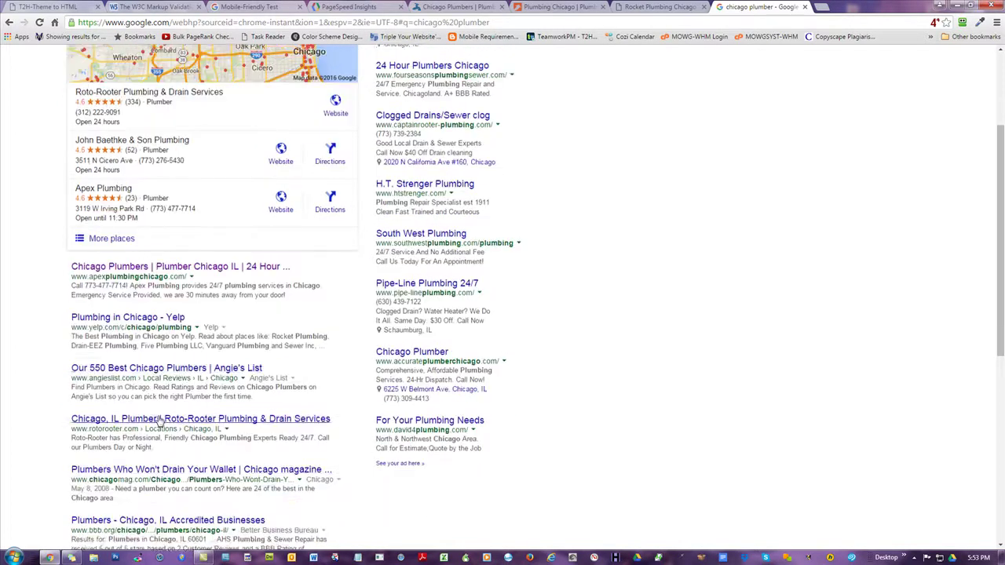
pyautogui.scroll(-1, 157, 420)
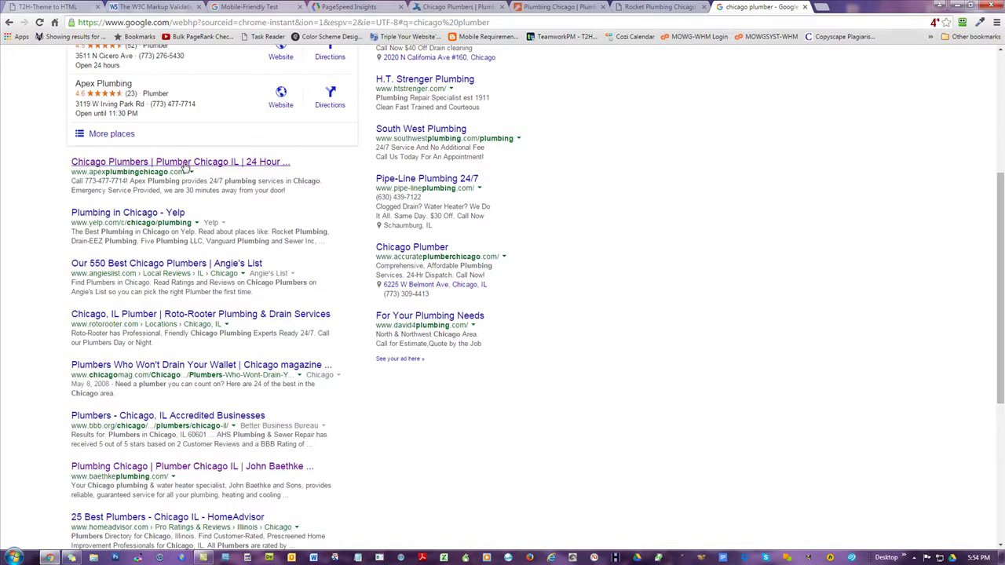
pyautogui.scroll(3, 706, 209)
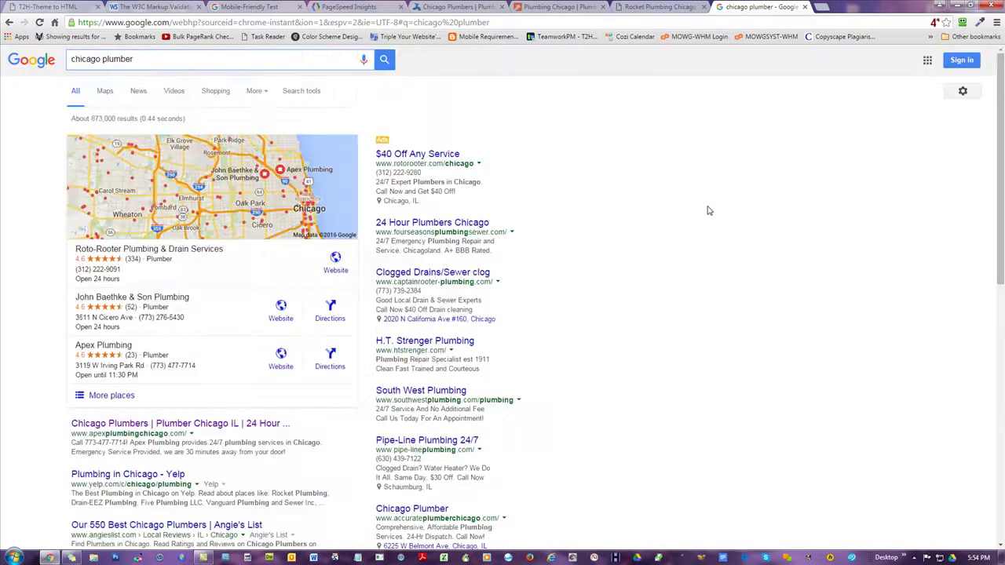
# Step: Copy the Rocket Plumbing site's address and skim its home page down to the footer
pyautogui.click(660, 6)
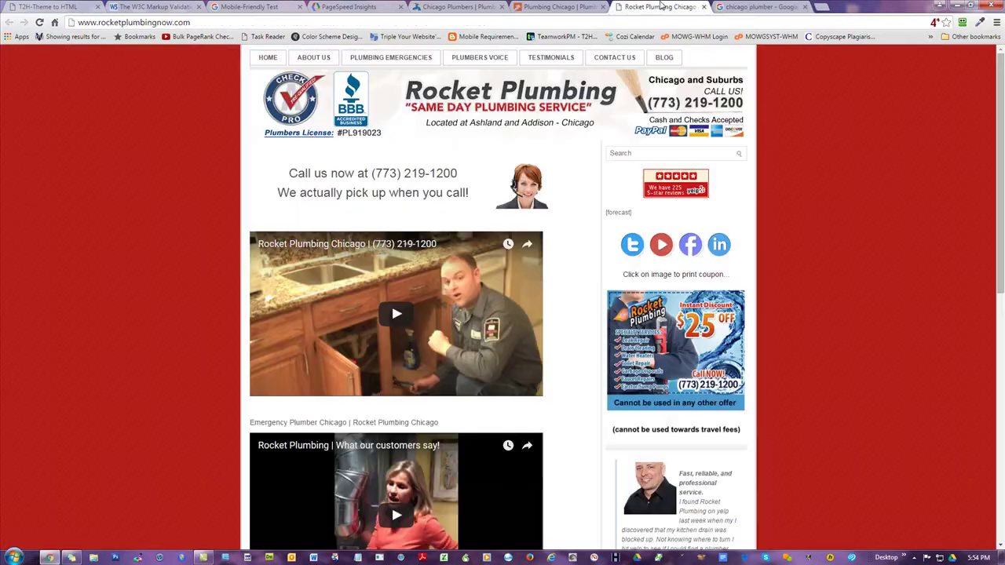
pyautogui.click(134, 22)
pyautogui.hotkey('ctrl', 'c')
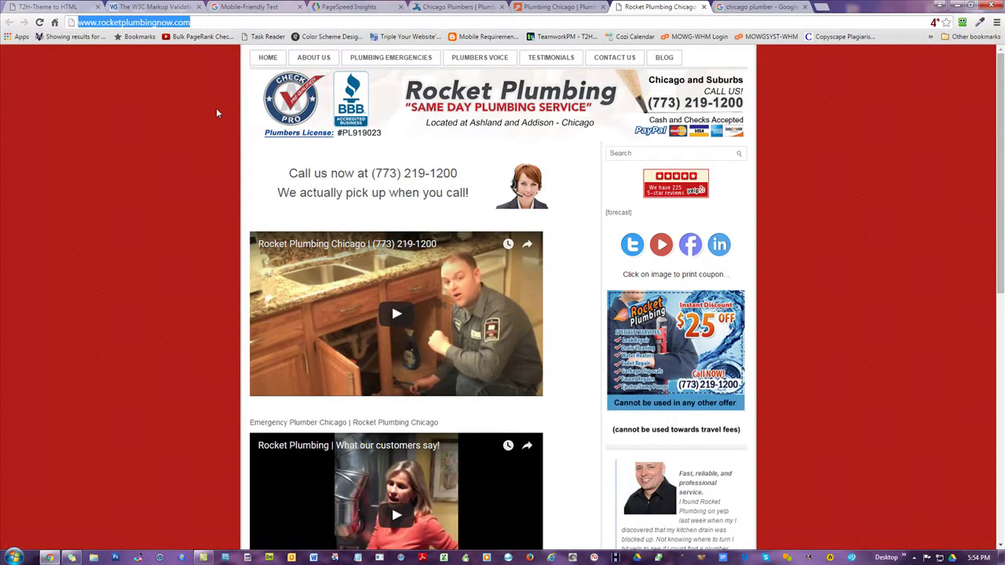
pyautogui.click(218, 113)
pyautogui.scroll(-3, 903, 153)
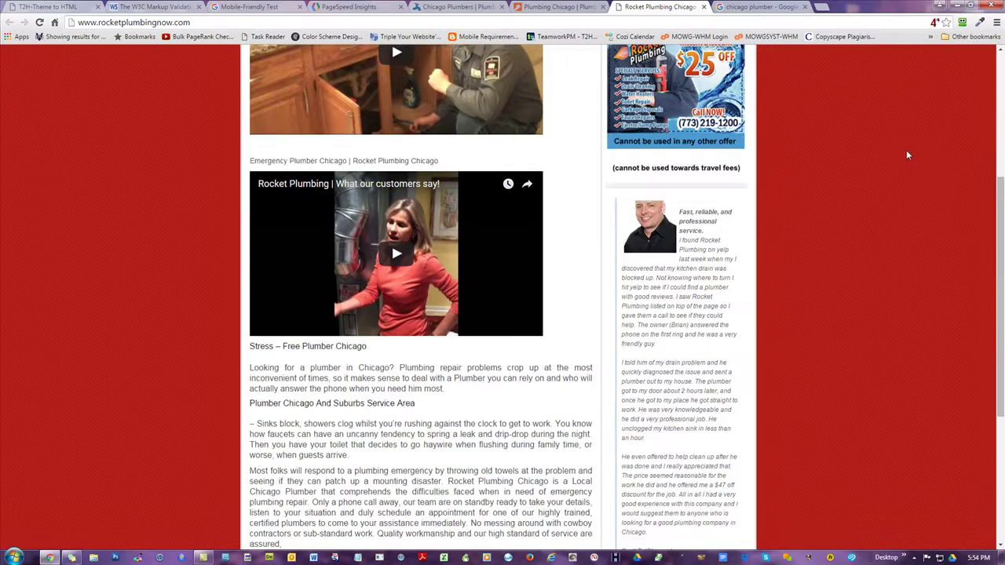
pyautogui.scroll(-3, 907, 154)
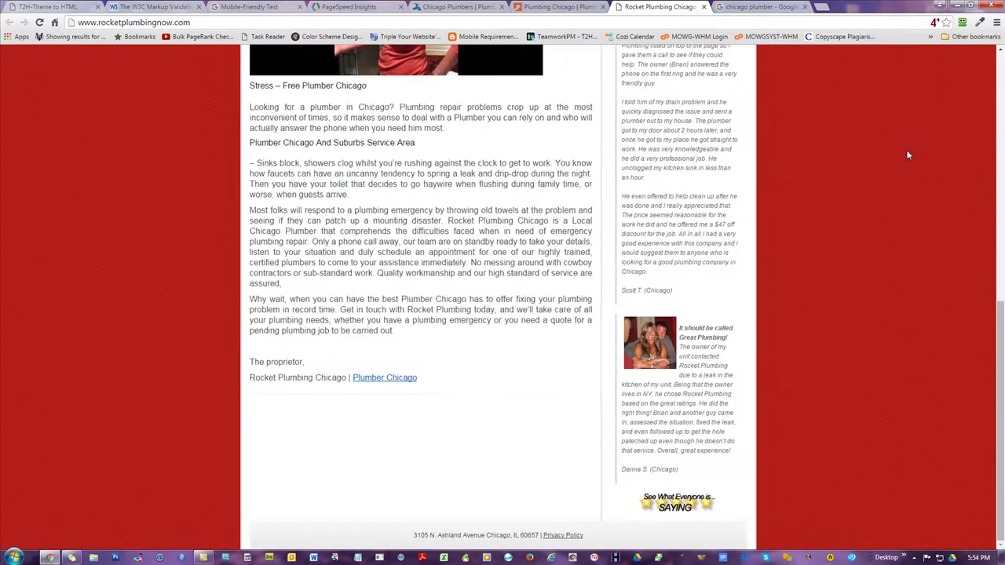
pyautogui.scroll(1, 906, 155)
pyautogui.scroll(5, 907, 155)
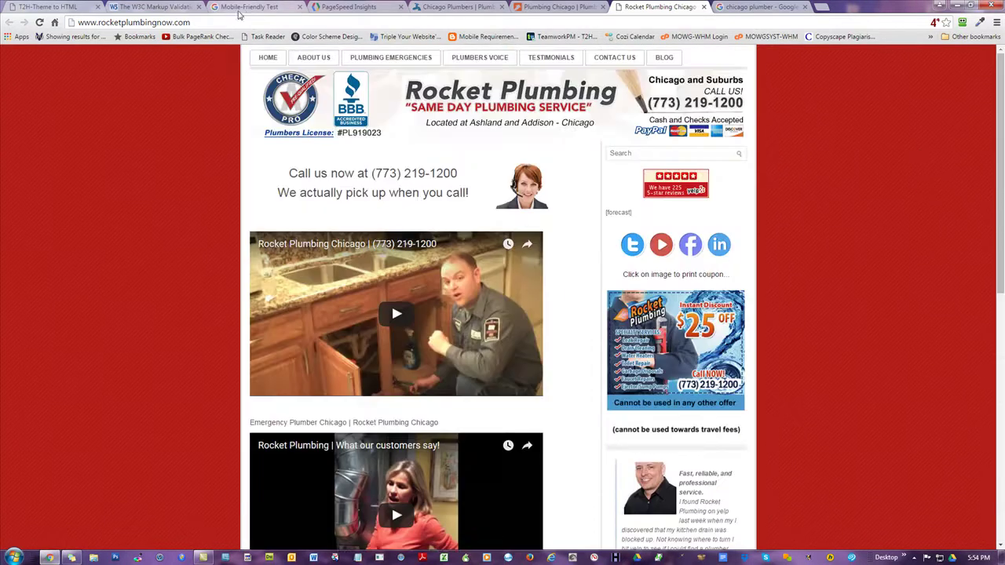
pyautogui.click(250, 7)
pyautogui.click(345, 7)
pyautogui.moveTo(366, 158); pyautogui.dragTo(153, 161)
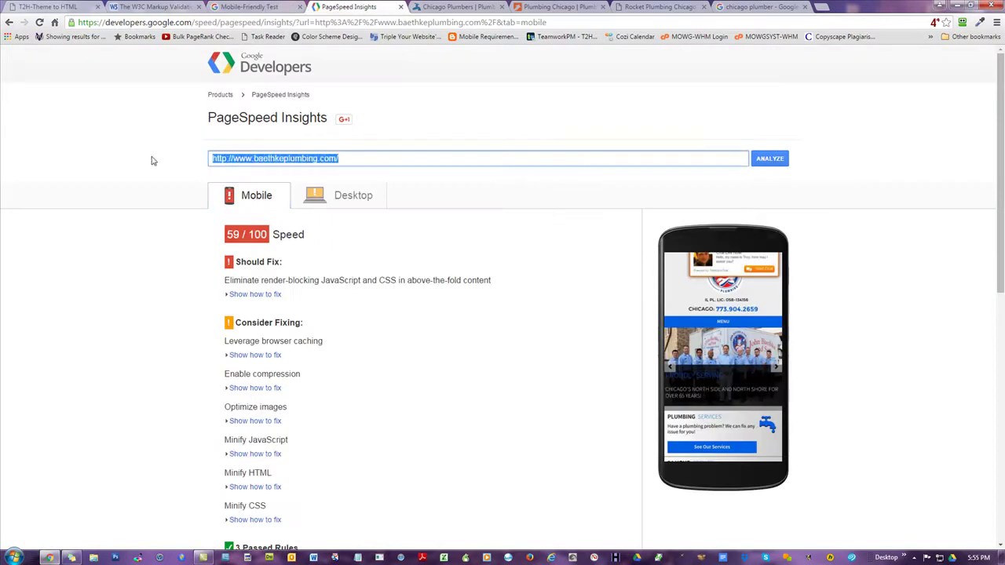
pyautogui.click(347, 195)
pyautogui.click(244, 200)
pyautogui.moveTo(381, 162); pyautogui.dragTo(8, 139)
pyautogui.hotkey('ctrl', 'v')
pyautogui.press('Return')
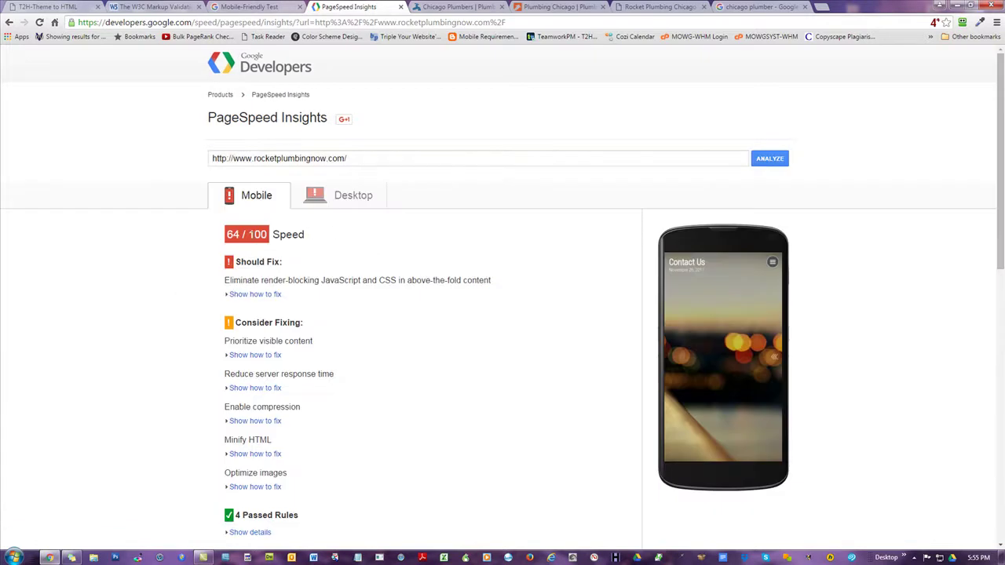
# Step: Compare the Rocket Plumbing site's desktop and mobile reports, including the mobile User Experience section
pyautogui.click(350, 206)
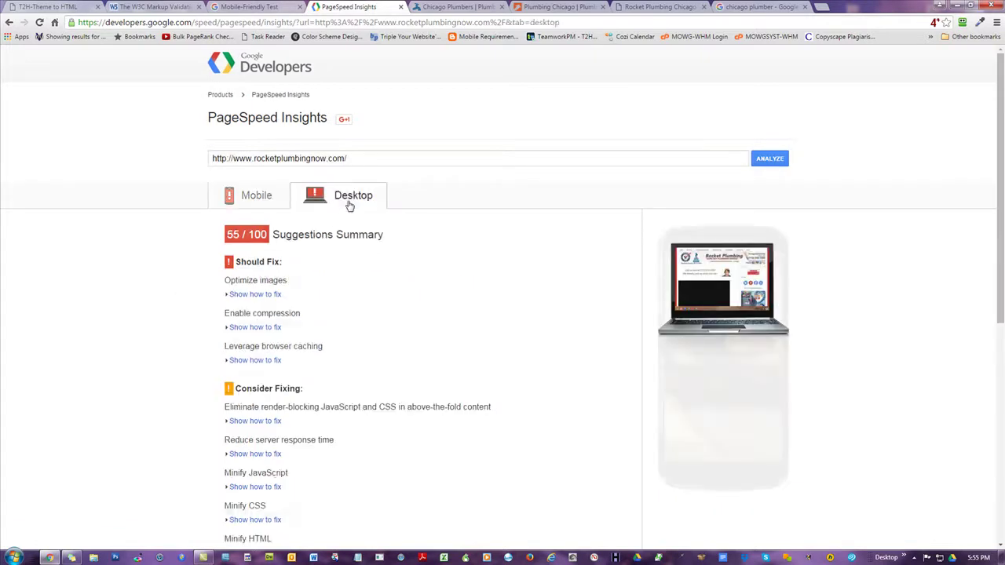
pyautogui.click(266, 196)
pyautogui.scroll(-3, 153, 208)
pyautogui.scroll(-1, 155, 209)
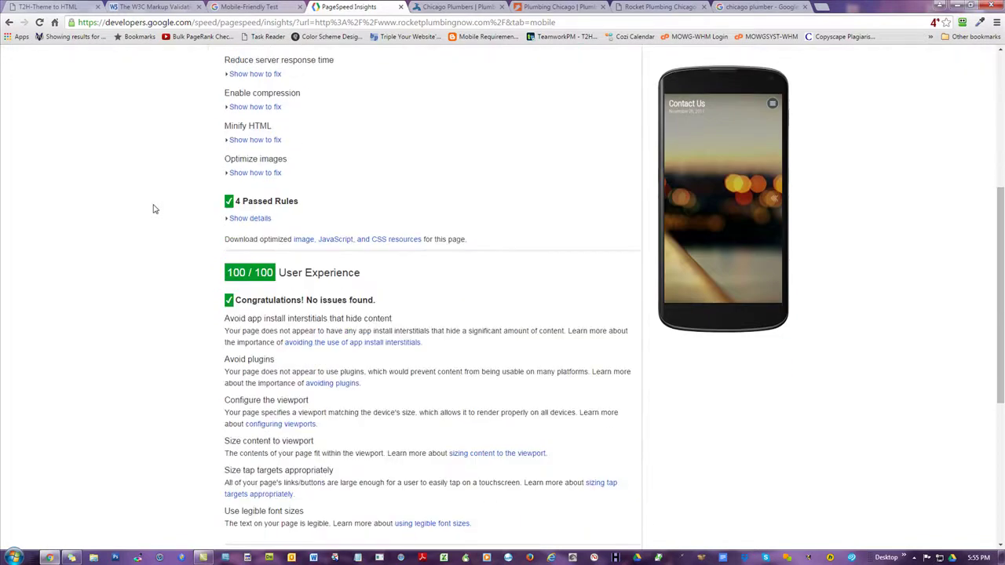
pyautogui.moveTo(285, 273); pyautogui.dragTo(246, 273)
pyautogui.click(196, 275)
pyautogui.scroll(3, 894, 193)
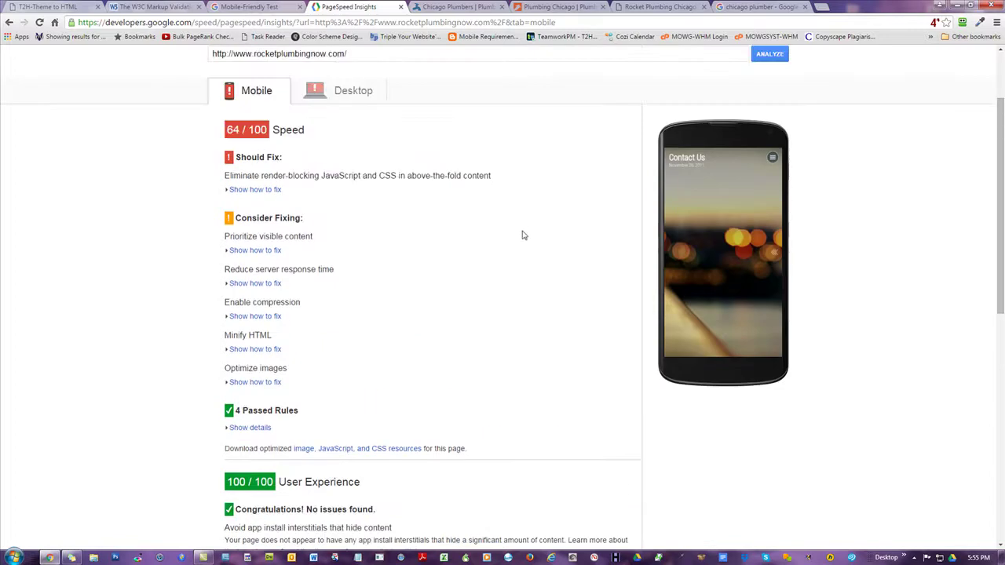
pyautogui.scroll(2, 520, 228)
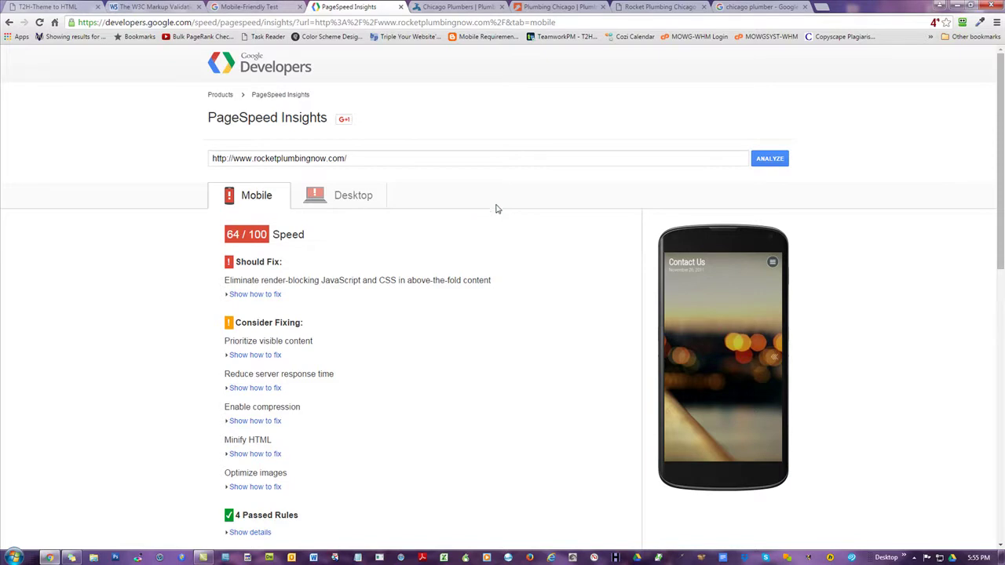
# Step: Examine the Rocket Plumbing site's mobile speed suggestions, especially Enable compression and Minify HTML
pyautogui.scroll(-2, 409, 263)
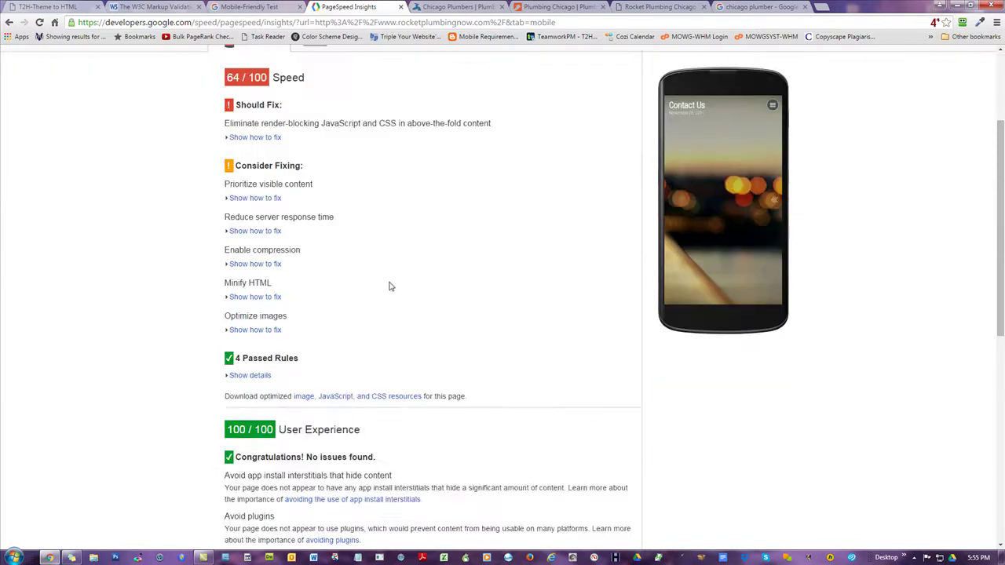
pyautogui.tripleClick(275, 285)
pyautogui.moveTo(308, 249); pyautogui.dragTo(225, 249)
pyautogui.click(167, 206)
pyautogui.scroll(2, 394, 238)
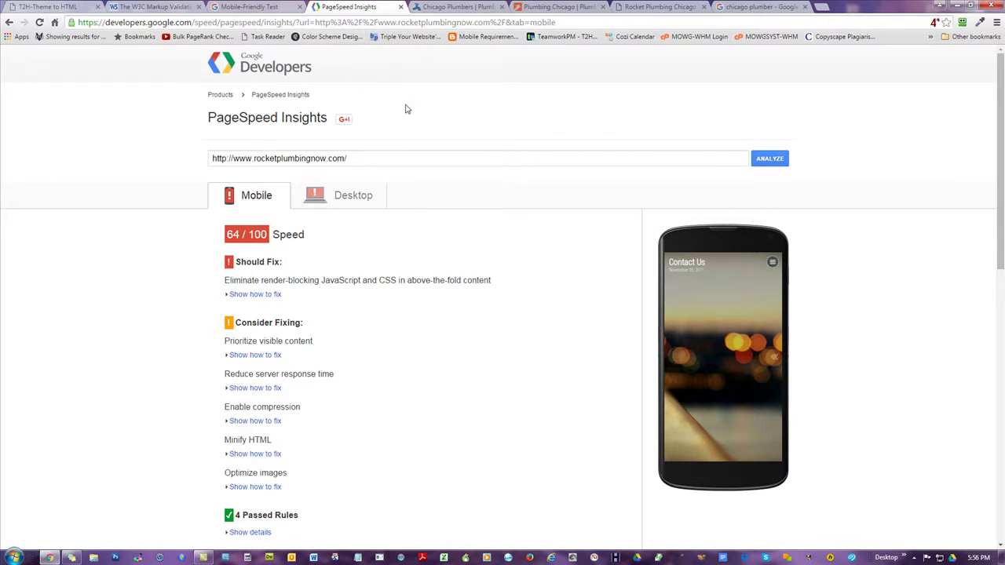
pyautogui.scroll(-2, 404, 108)
pyautogui.scroll(-1, 418, 117)
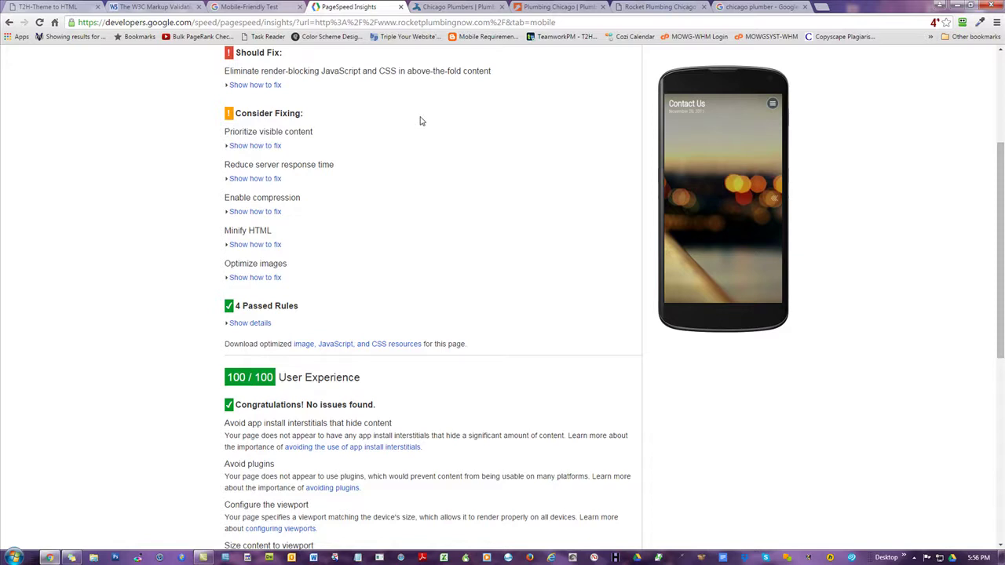
pyautogui.scroll(1, 467, 196)
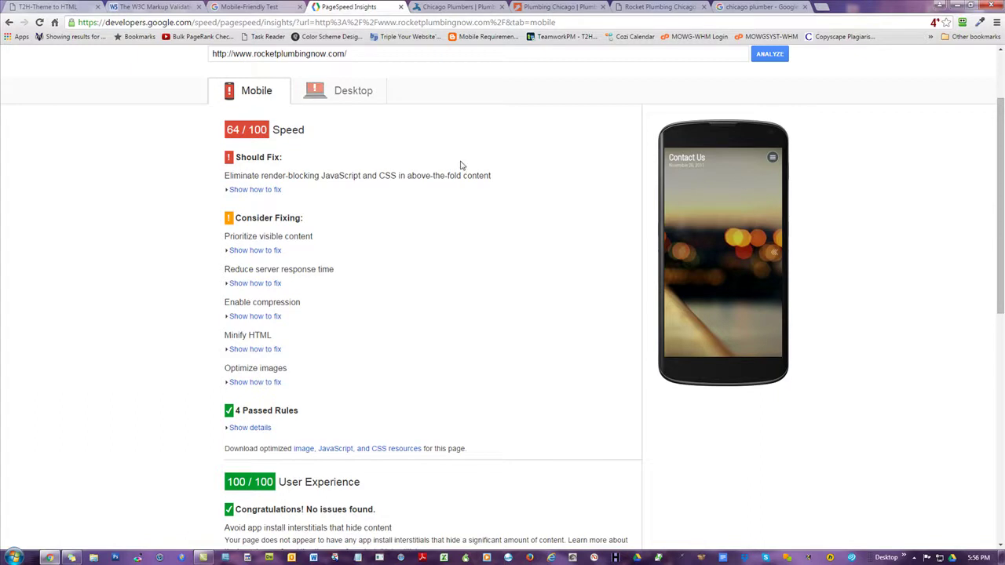
pyautogui.scroll(2, 486, 176)
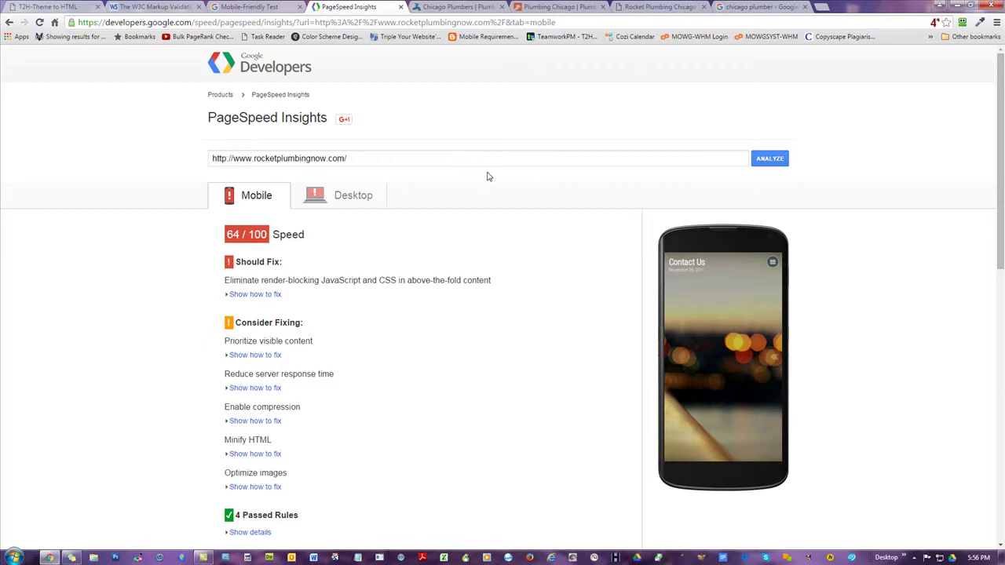
pyautogui.scroll(-2, 487, 174)
pyautogui.scroll(-2, 487, 181)
pyautogui.scroll(4, 485, 182)
# Step: Open the order form for the A-Fit-1 template from the Theme2HTML site's template store
pyautogui.click(51, 7)
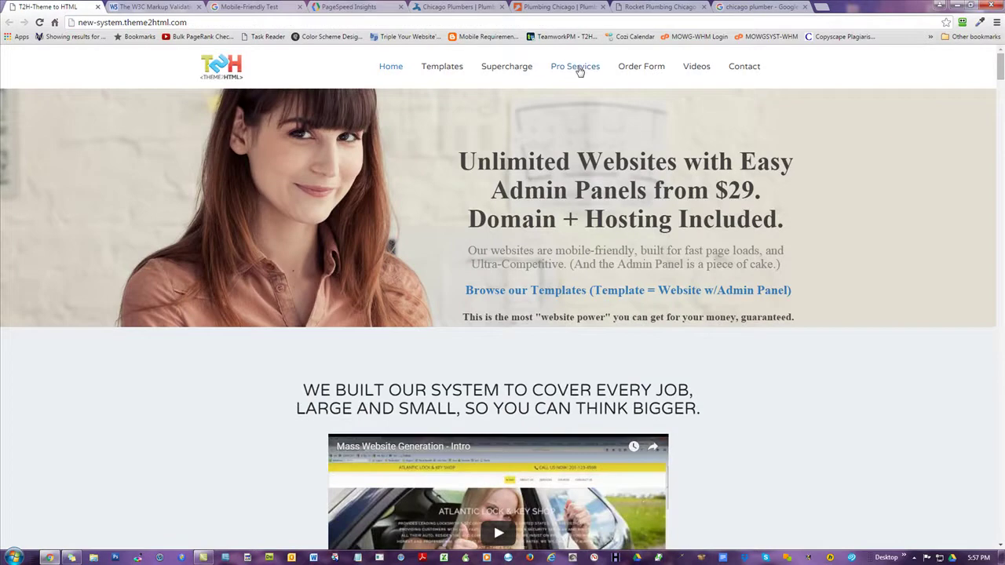
pyautogui.moveTo(442, 68)
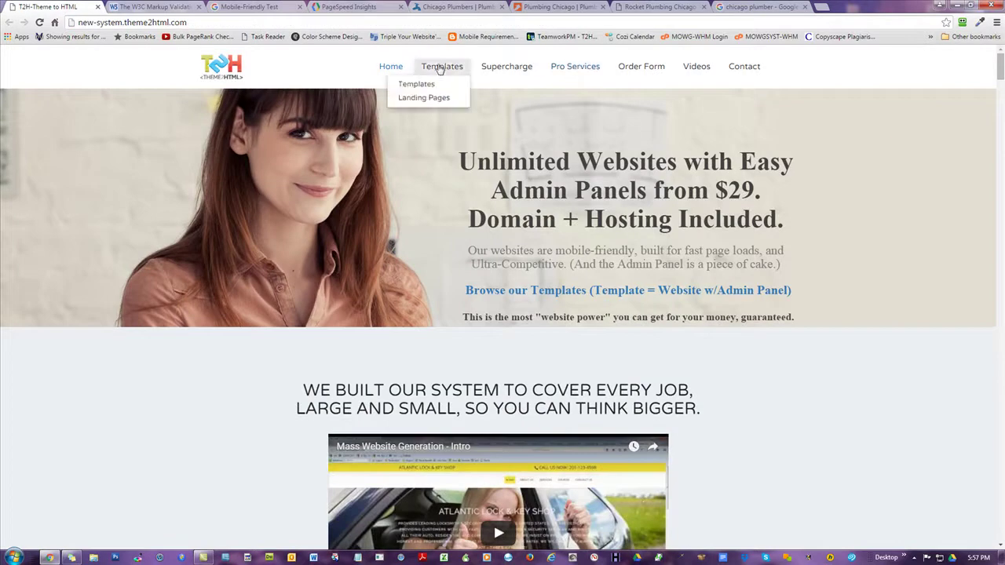
pyautogui.click(410, 84)
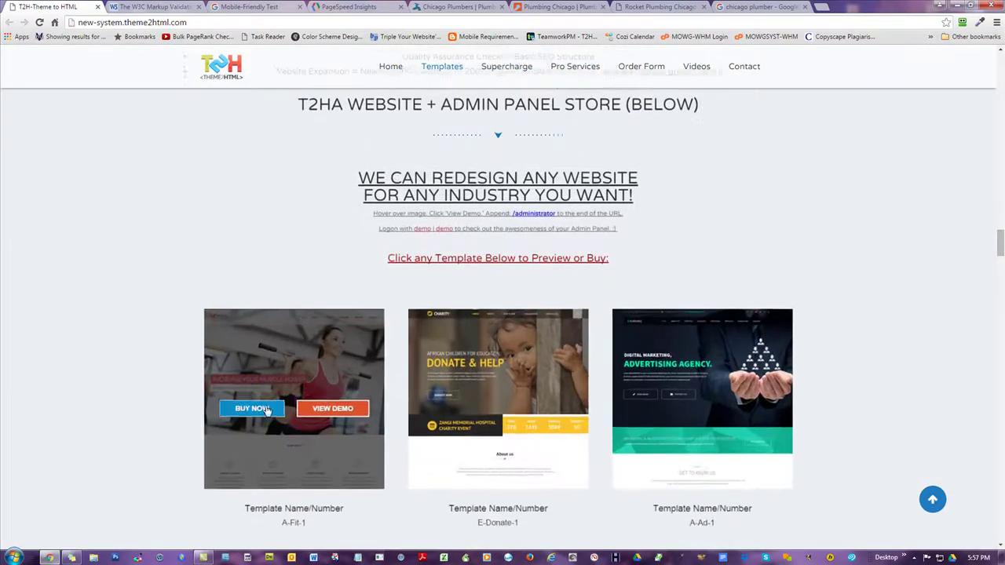
pyautogui.click(267, 409)
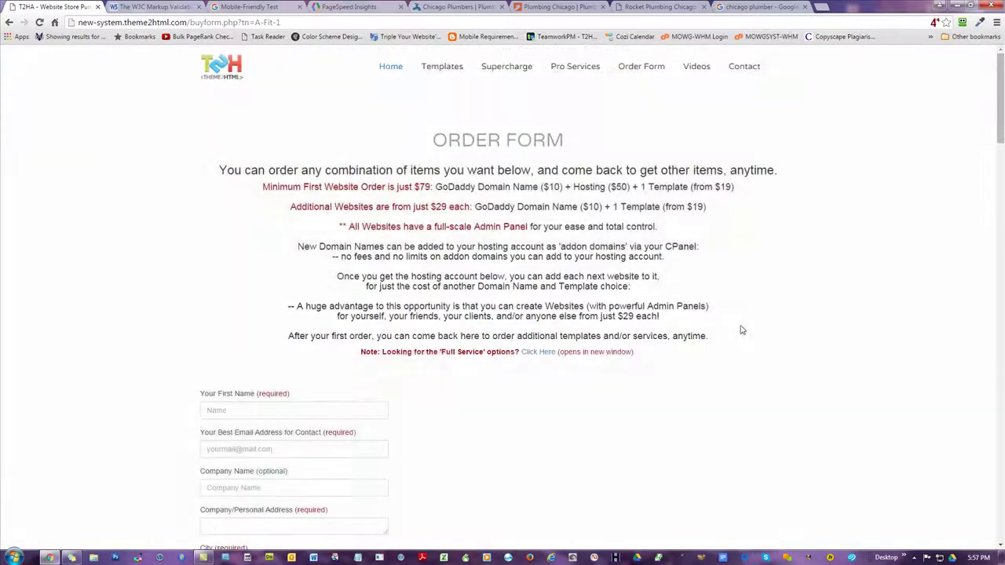
# Step: Find the Google PageSpeed Insights optimization option in the order form and read its description and price
pyautogui.scroll(-10, 742, 329)
pyautogui.scroll(-10, 745, 324)
pyautogui.scroll(-3, 746, 325)
pyautogui.moveTo(580, 232); pyautogui.dragTo(196, 212)
pyautogui.click(123, 224)
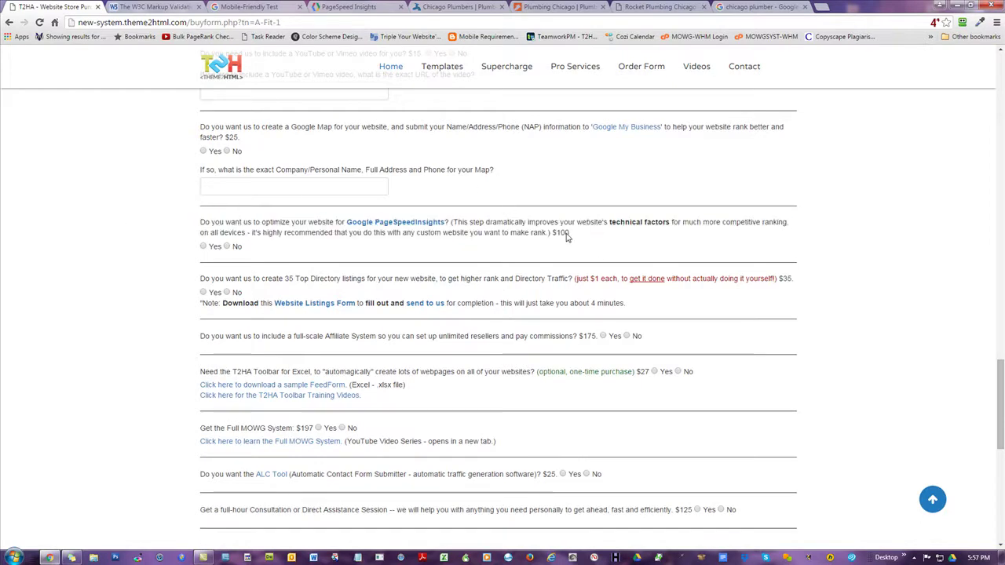
# Step: Return to the Rocket Plumbing site's mobile PageSpeed Insights report and review its list of speed fixes
pyautogui.click(349, 7)
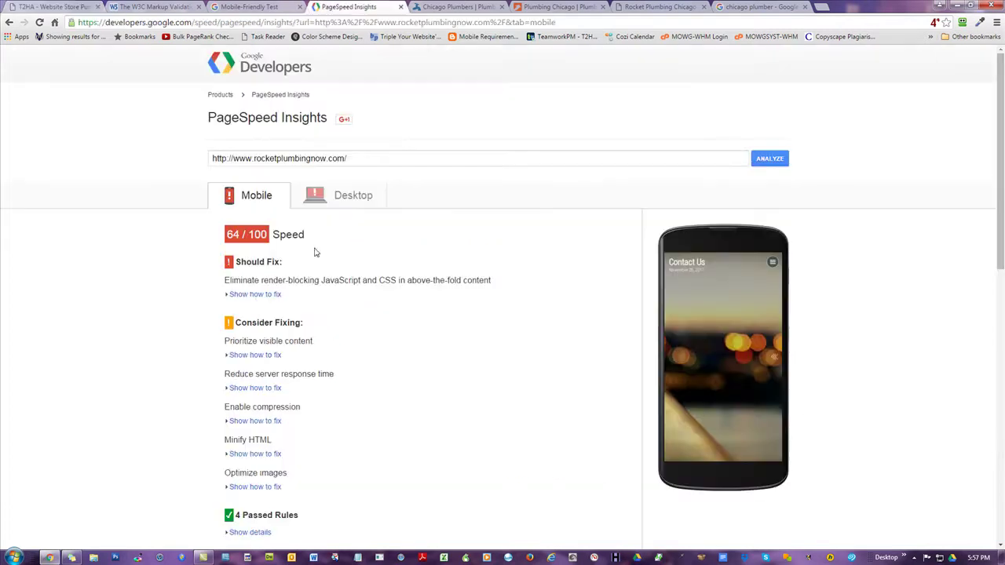
pyautogui.scroll(-1, 314, 314)
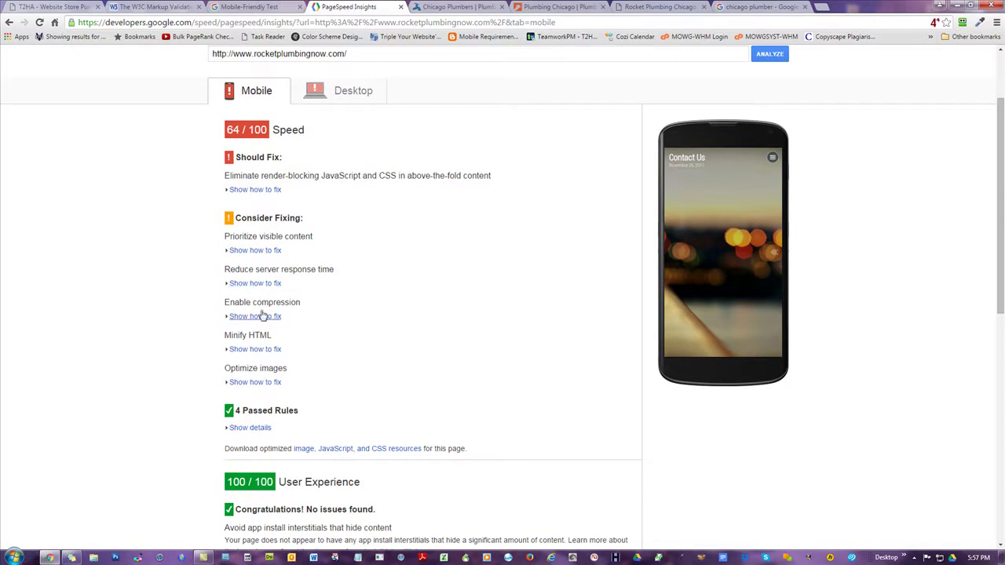
pyautogui.scroll(1, 471, 292)
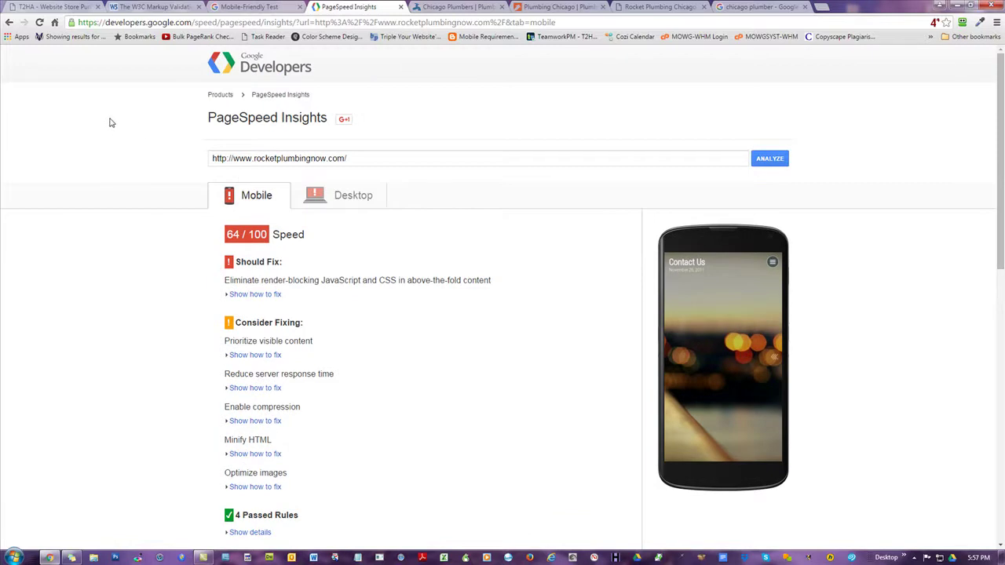
# Step: Go back to the A-Fit-1 order form and highlight the price of the Google PageSpeed Insights optimization option
pyautogui.hotkey('ctrl', 'shift', 'Tab')
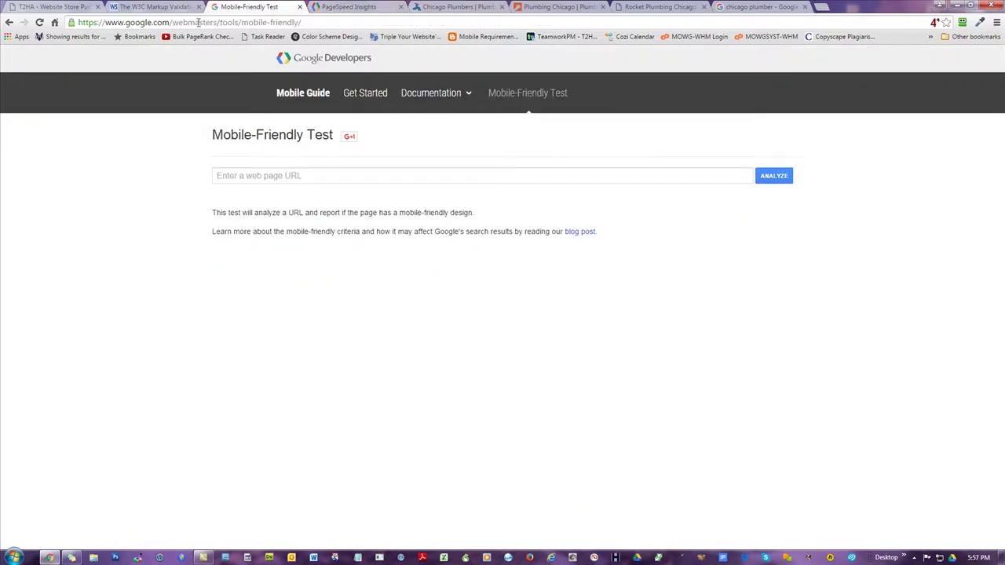
pyautogui.hotkey('ctrl', 'shift', 'Tab')
pyautogui.hotkey('ctrl', 'shift', 'Tab')
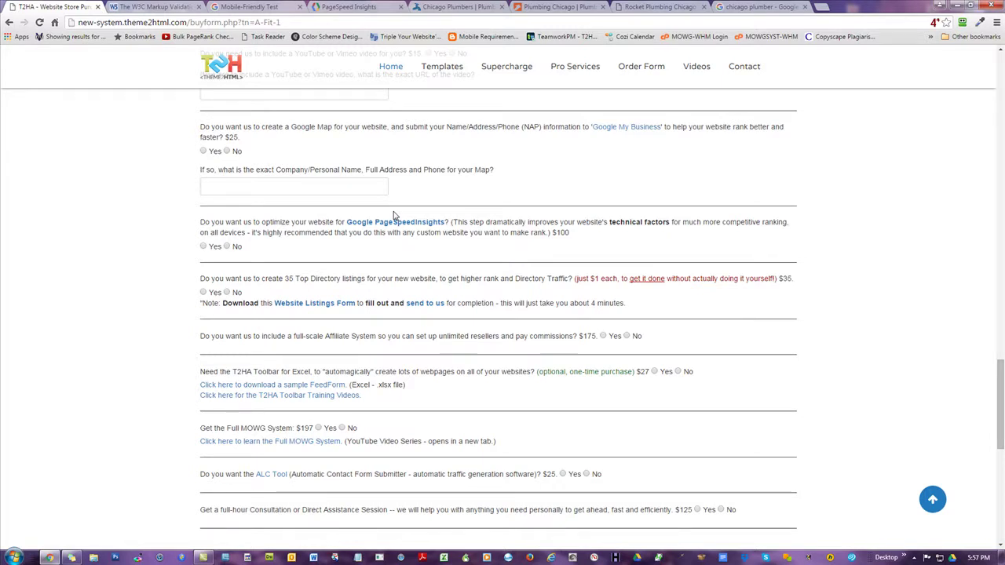
pyautogui.moveTo(572, 233); pyautogui.dragTo(554, 235)
pyautogui.click(519, 237)
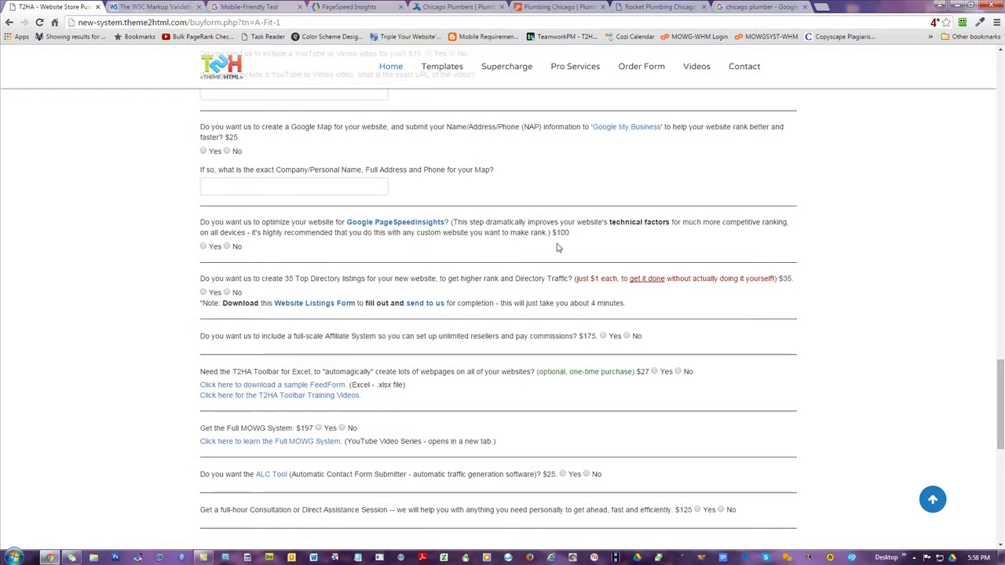
pyautogui.moveTo(570, 233); pyautogui.dragTo(551, 234)
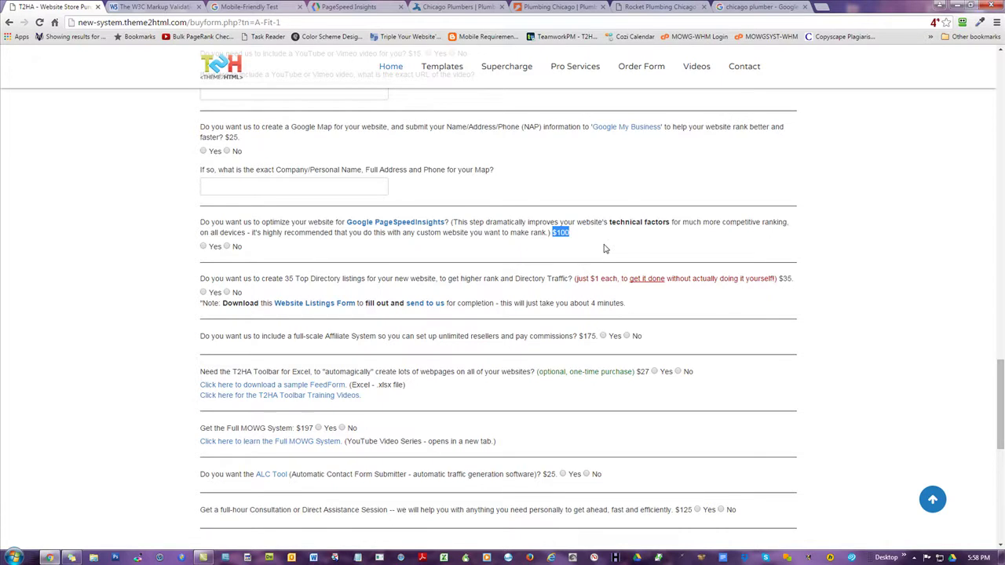
# Step: Review the Rocket Plumbing mobile report, covering its speed suggestions, User Experience section and phone preview
pyautogui.click(359, 7)
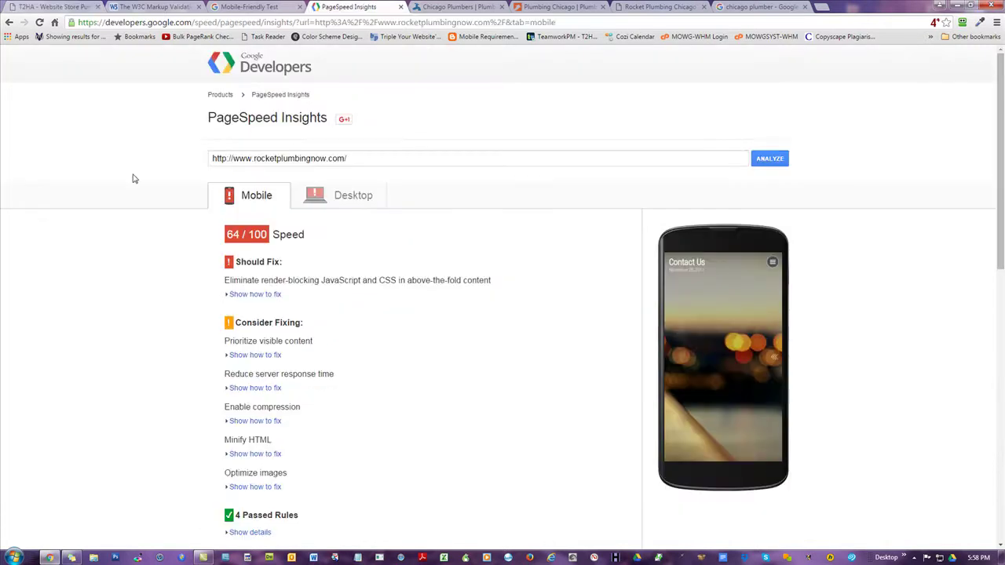
pyautogui.scroll(-5, 113, 175)
pyautogui.scroll(3, 113, 175)
pyautogui.scroll(2, 113, 174)
pyautogui.scroll(-2, 245, 324)
pyautogui.scroll(-1, 256, 426)
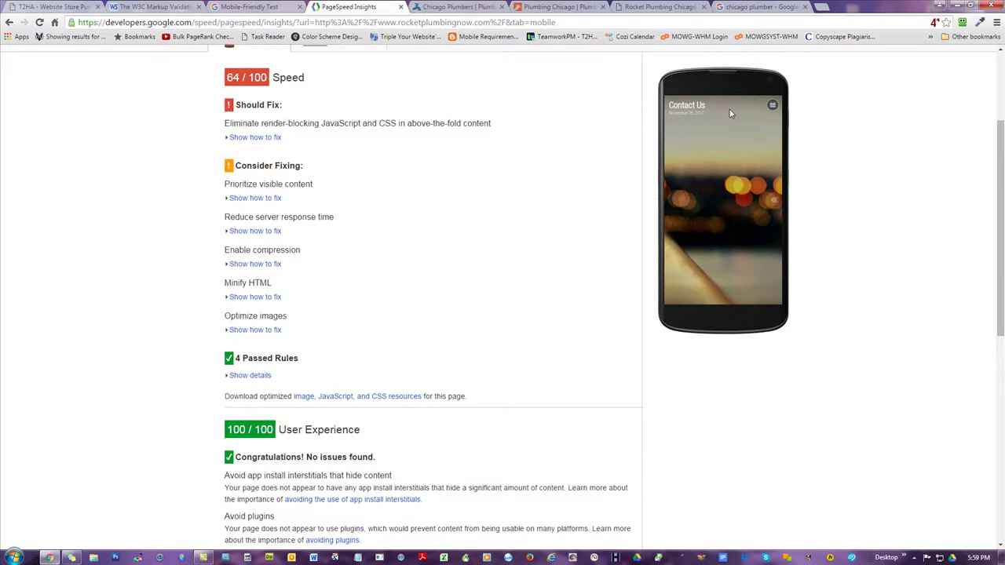
pyautogui.scroll(2, 832, 196)
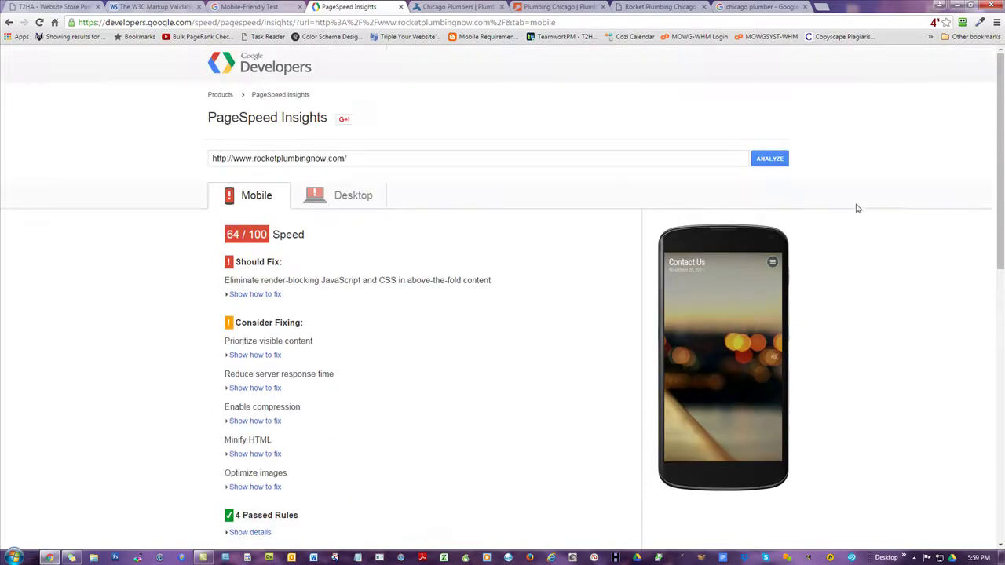
# Step: Check the Rocket Plumbing site's desktop score against its mobile report's Speed and User Experience scores
pyautogui.click(358, 197)
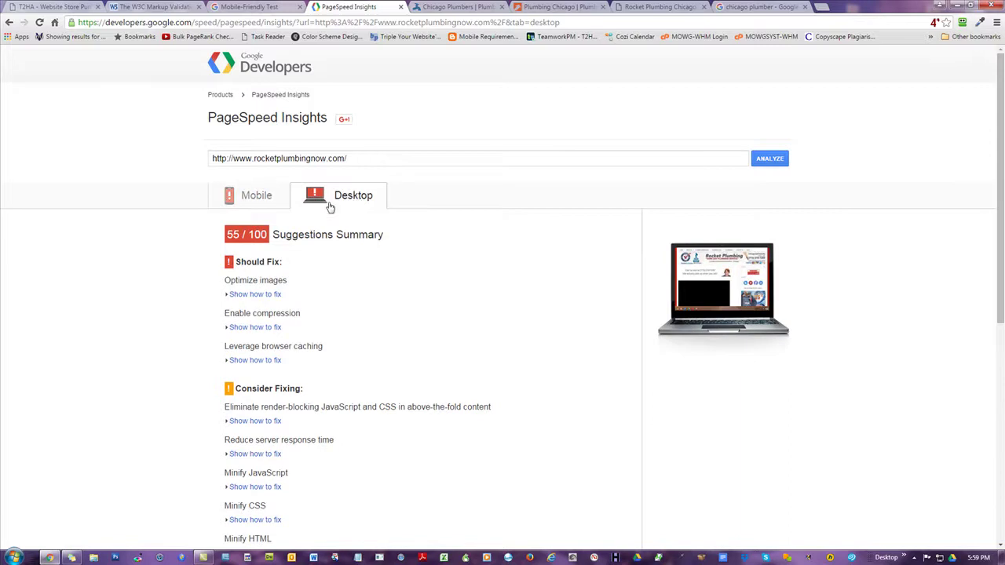
pyautogui.click(260, 198)
pyautogui.scroll(-3, 114, 204)
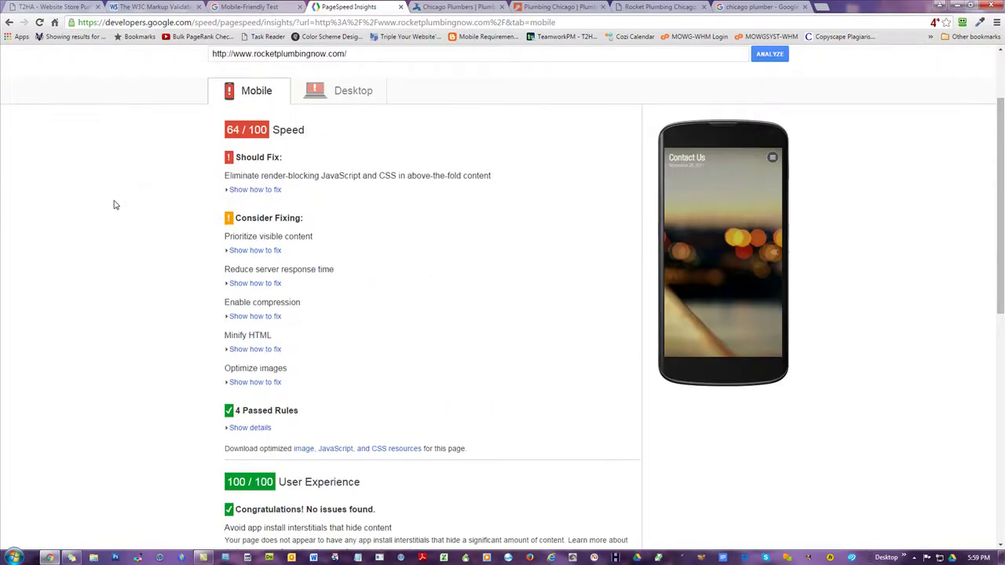
pyautogui.scroll(1, 133, 216)
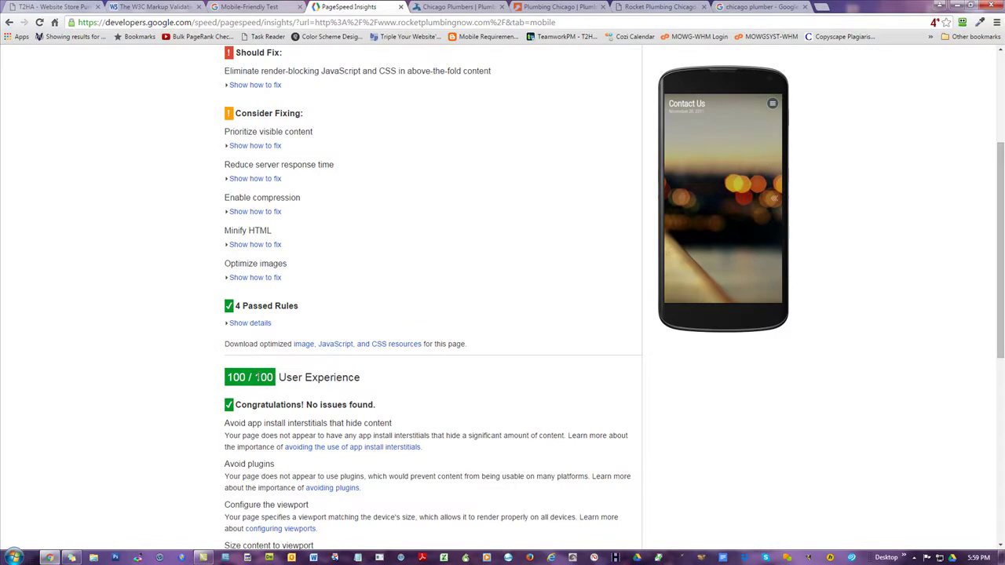
pyautogui.scroll(1, 701, 210)
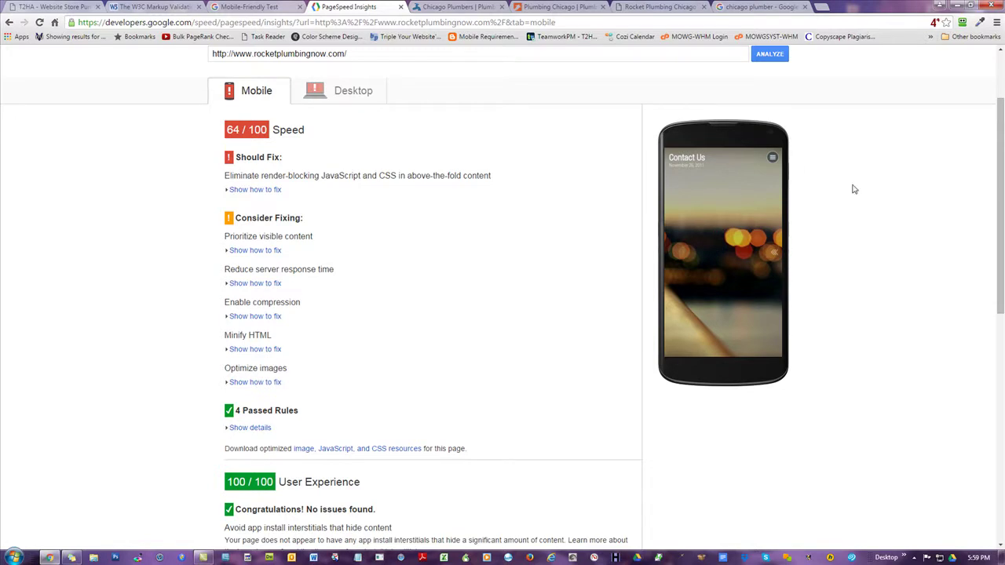
pyautogui.scroll(2, 854, 189)
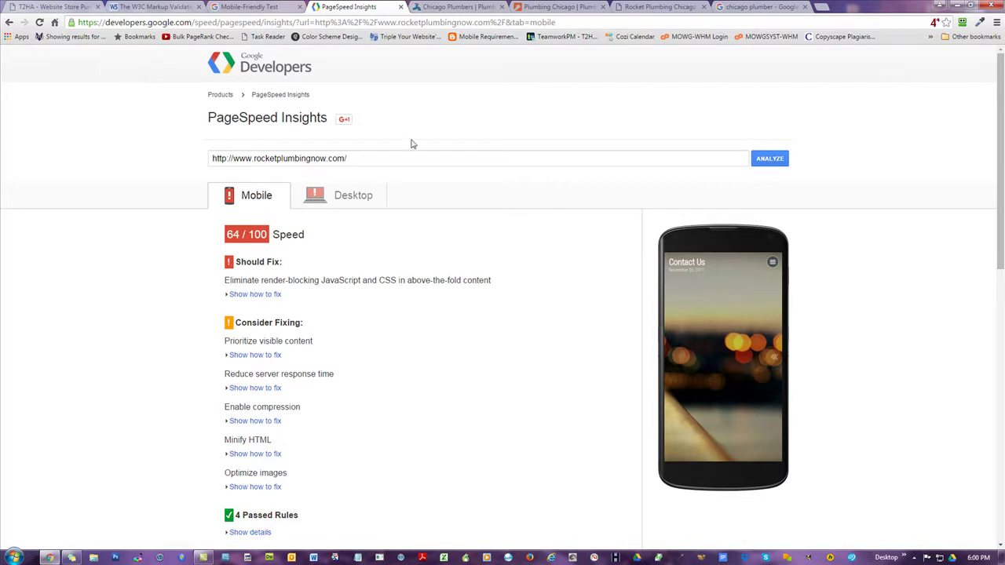
# Step: Highlight the analyzed Rocket Plumbing web address in PageSpeed Insights without changing it
pyautogui.moveTo(354, 158); pyautogui.dragTo(155, 157)
pyautogui.click(365, 157)
pyautogui.moveTo(365, 158); pyautogui.dragTo(119, 168)
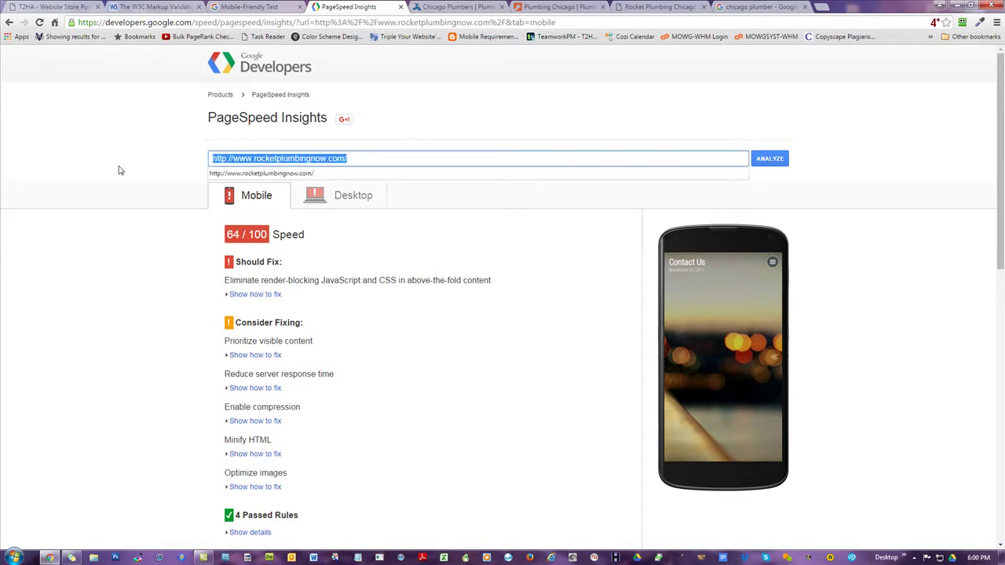
pyautogui.click(371, 155)
pyautogui.moveTo(369, 157); pyautogui.dragTo(159, 152)
pyautogui.click(370, 158)
pyautogui.click(154, 129)
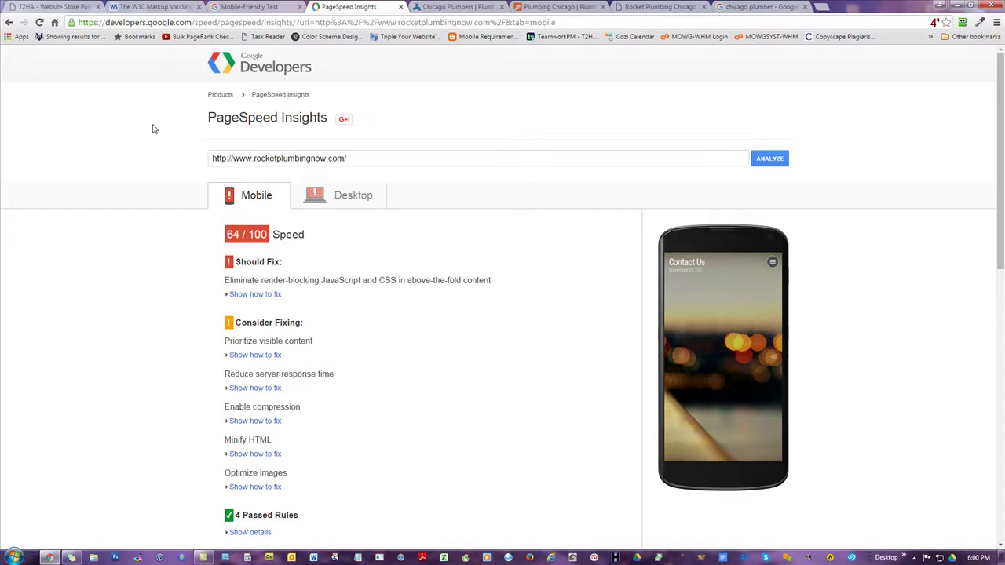
# Step: Revisit the three quality tools: PageSpeed Insights with both device reports, Mobile-Friendly Test and the W3C Markup Validation Service
pyautogui.click(338, 197)
pyautogui.click(256, 197)
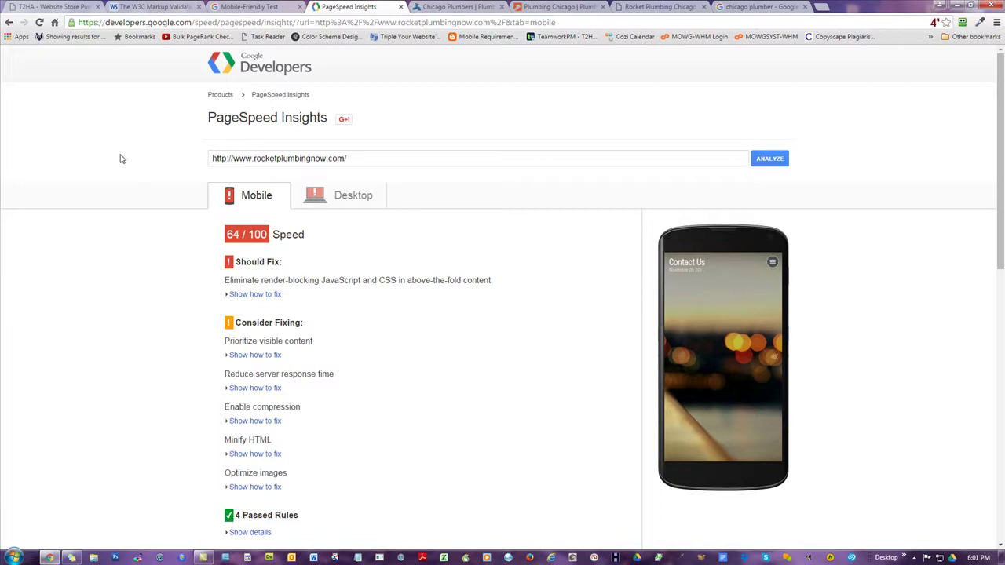
pyautogui.moveTo(325, 119); pyautogui.dragTo(236, 116)
pyautogui.click(269, 6)
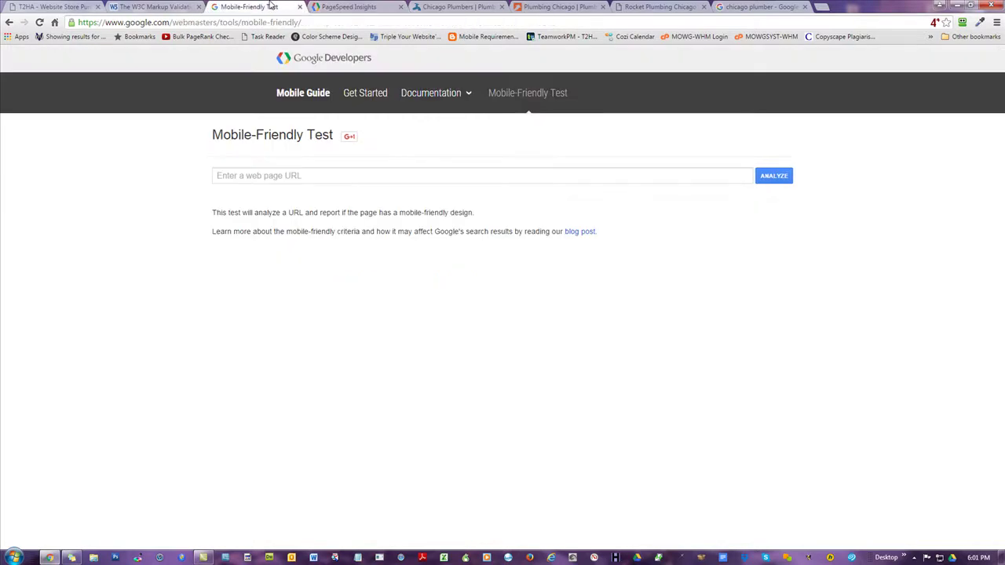
pyautogui.click(177, 6)
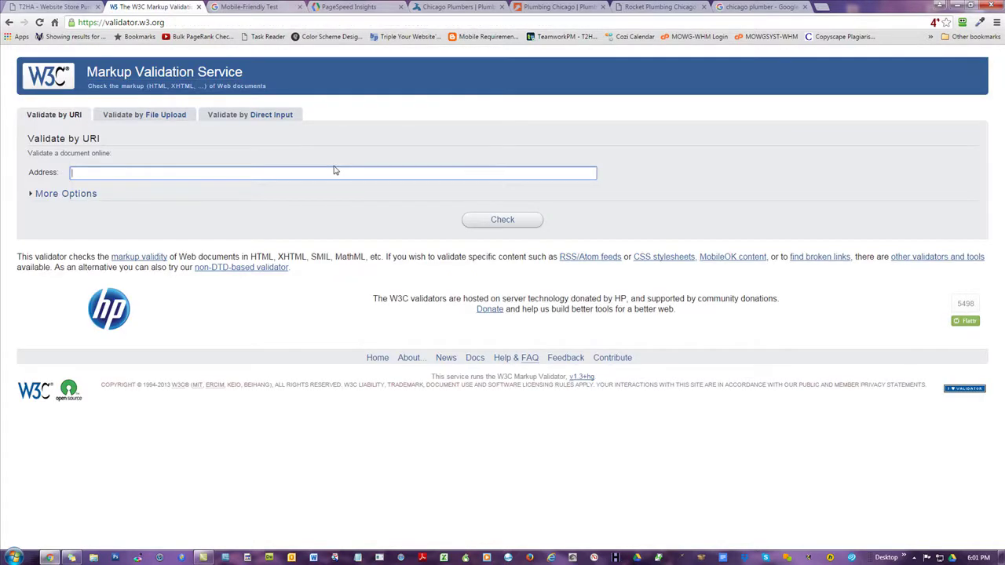
pyautogui.click(359, 8)
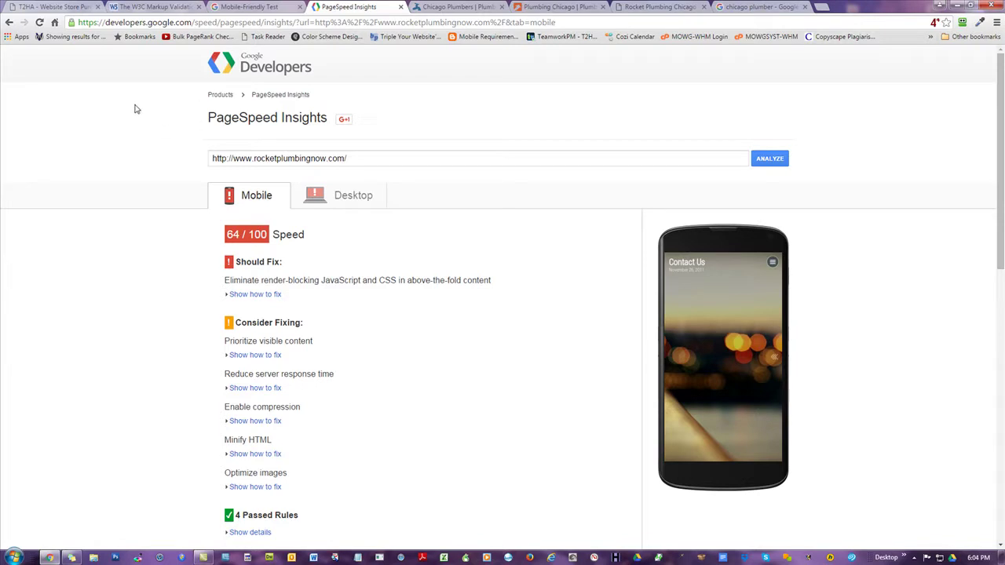
# Step: Open the template gallery on the Theme2HTML site and return to the top of its home page
pyautogui.click(56, 6)
pyautogui.moveTo(445, 67)
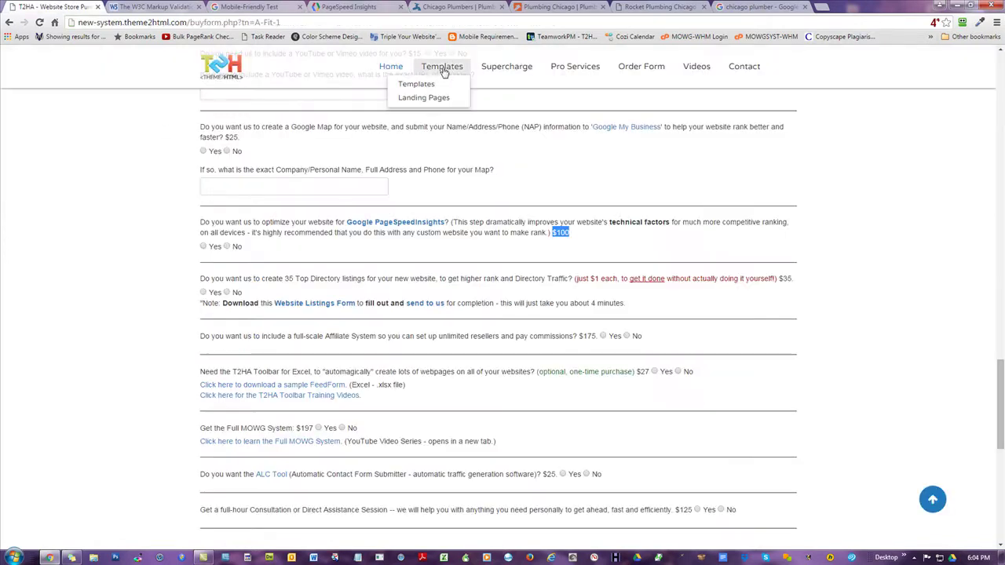
pyautogui.click(416, 87)
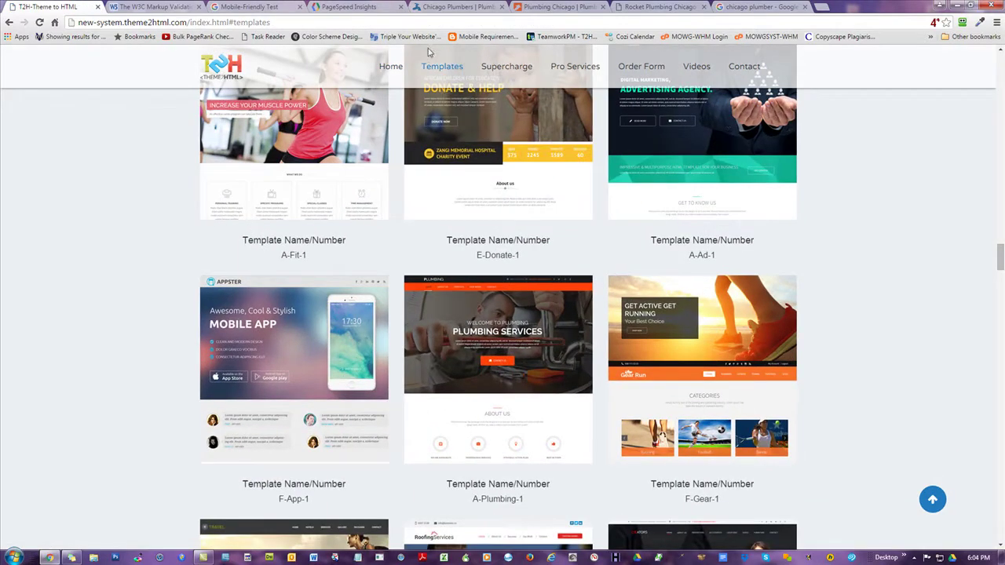
pyautogui.moveTo(424, 68)
pyautogui.scroll(15, 714, 155)
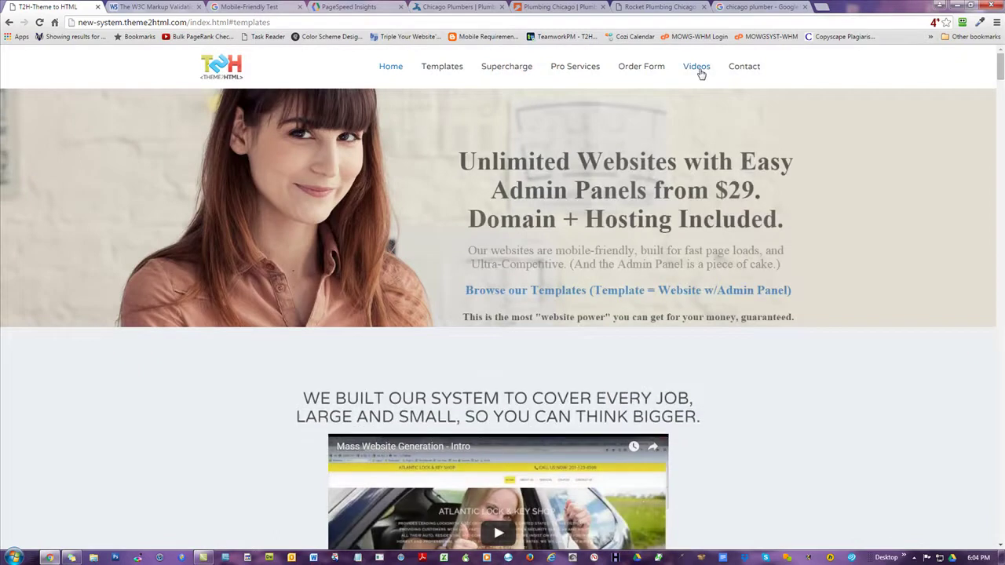
# Step: Open the Theme2HTML training videos page and browse its videos from Admin Panel Training to Performance Guarantees
pyautogui.click(696, 67)
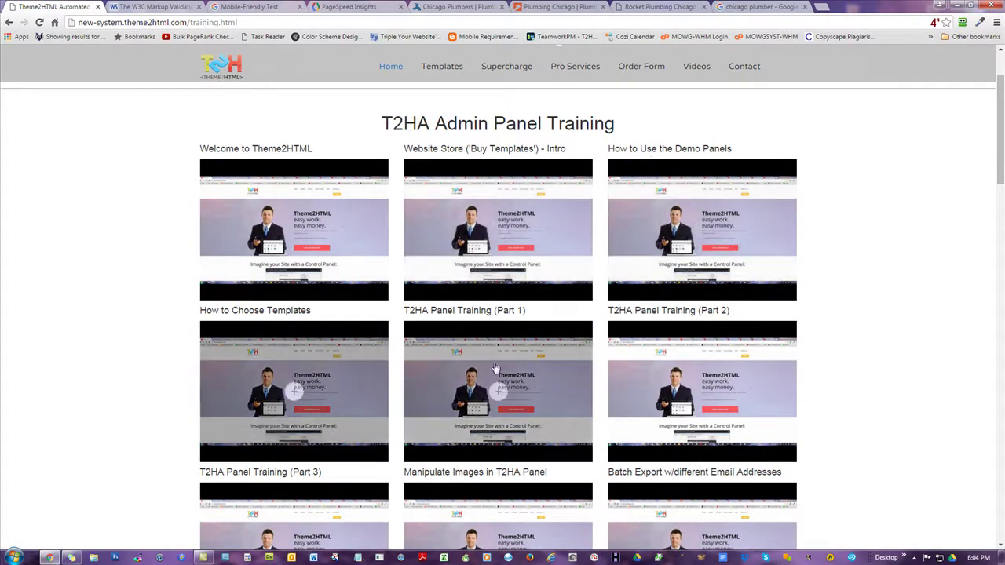
pyautogui.scroll(-3, 834, 319)
pyautogui.scroll(-5, 834, 319)
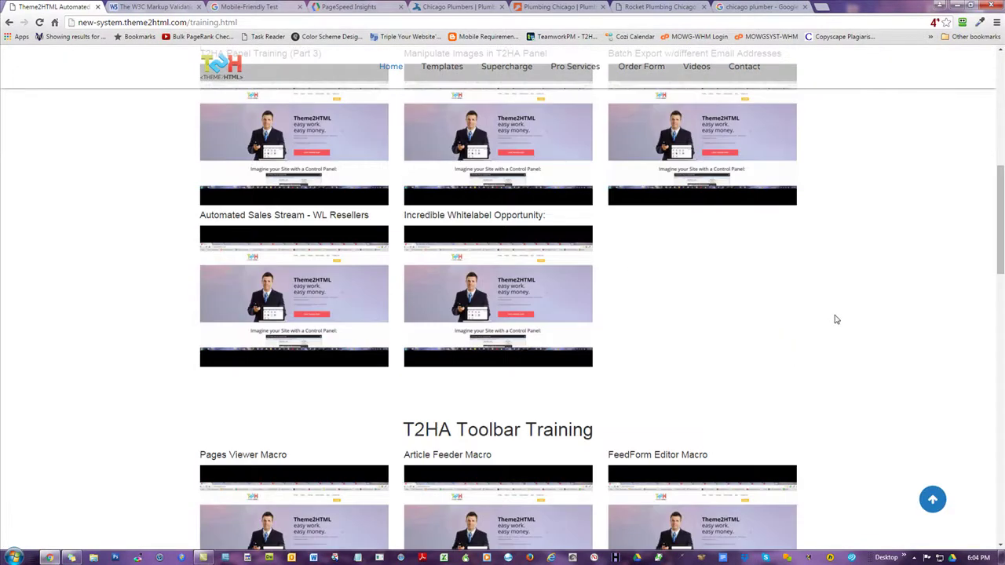
pyautogui.scroll(-2, 492, 246)
pyautogui.scroll(-2, 507, 236)
pyautogui.scroll(-3, 624, 303)
pyautogui.scroll(-5, 625, 305)
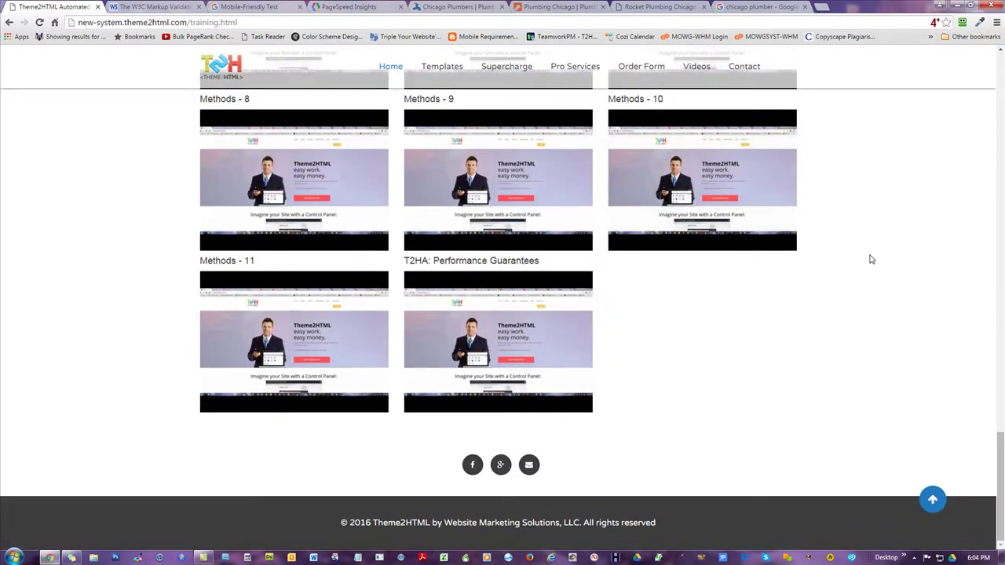
pyautogui.scroll(15, 867, 263)
pyautogui.scroll(10, 866, 269)
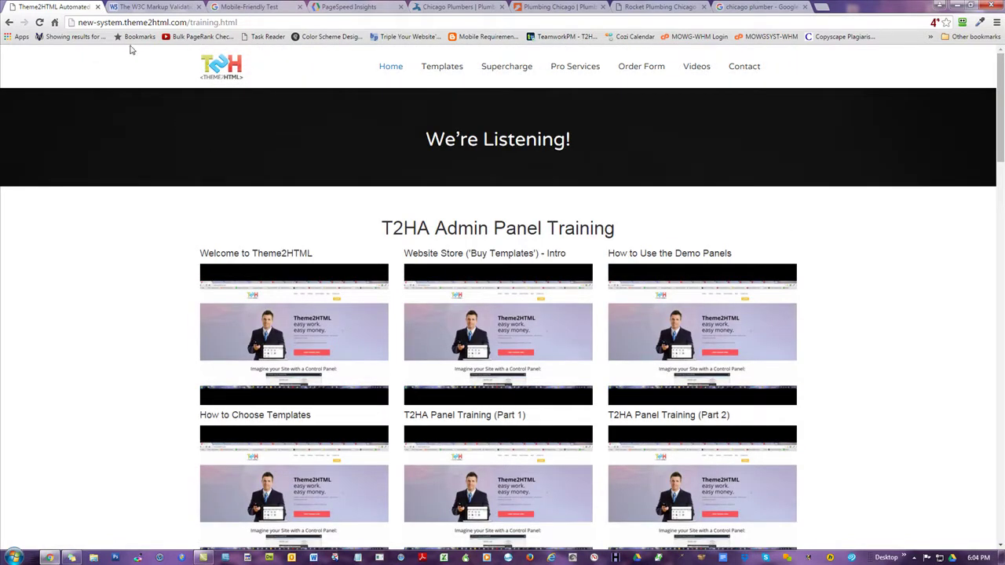
# Step: Reveal the Templates and Landing Pages choices in the Theme2HTML site's navigation
pyautogui.moveTo(457, 71)
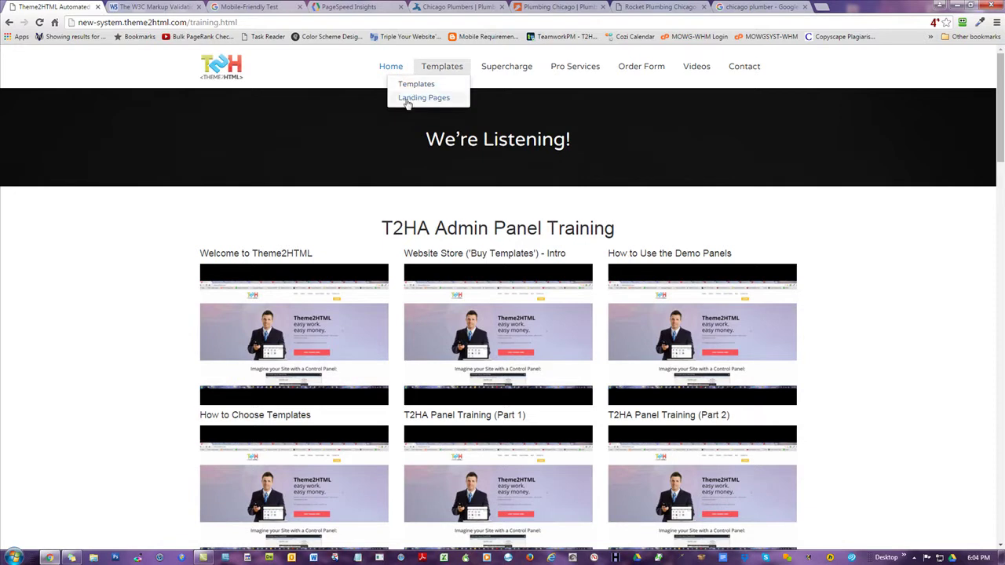